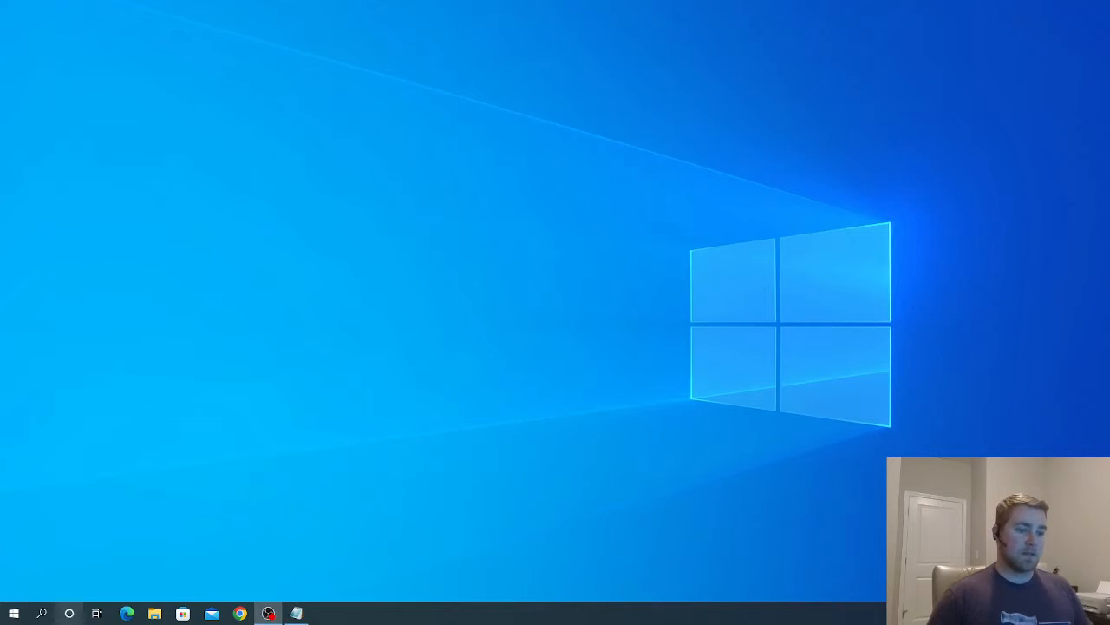
Open Microsoft Edge and search the web for "sql server 2022 download".
click(42, 615)
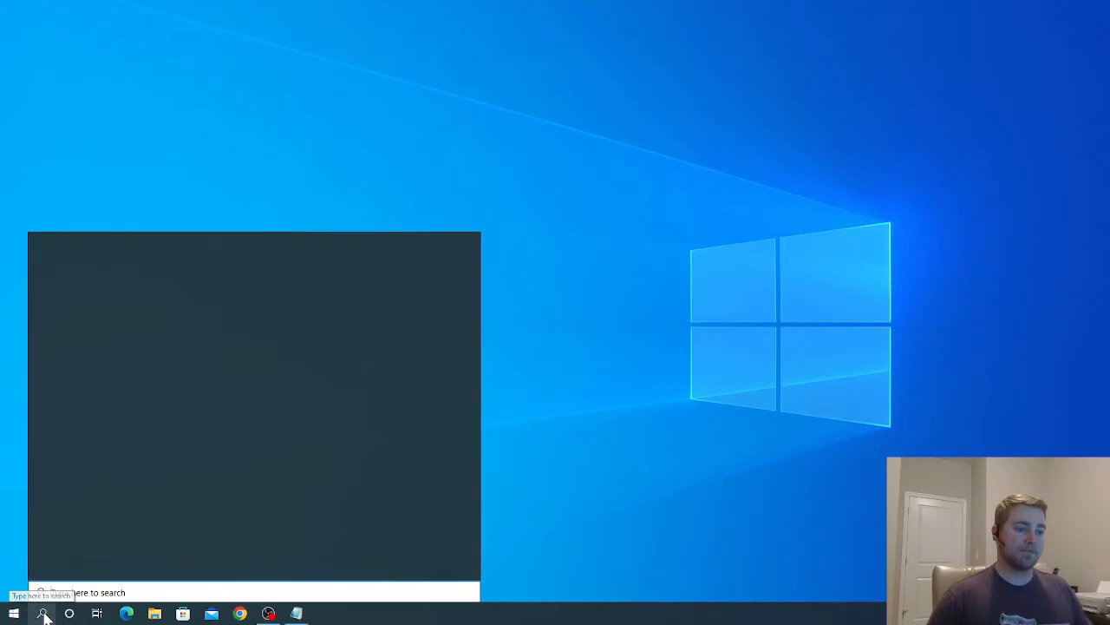
click(126, 613)
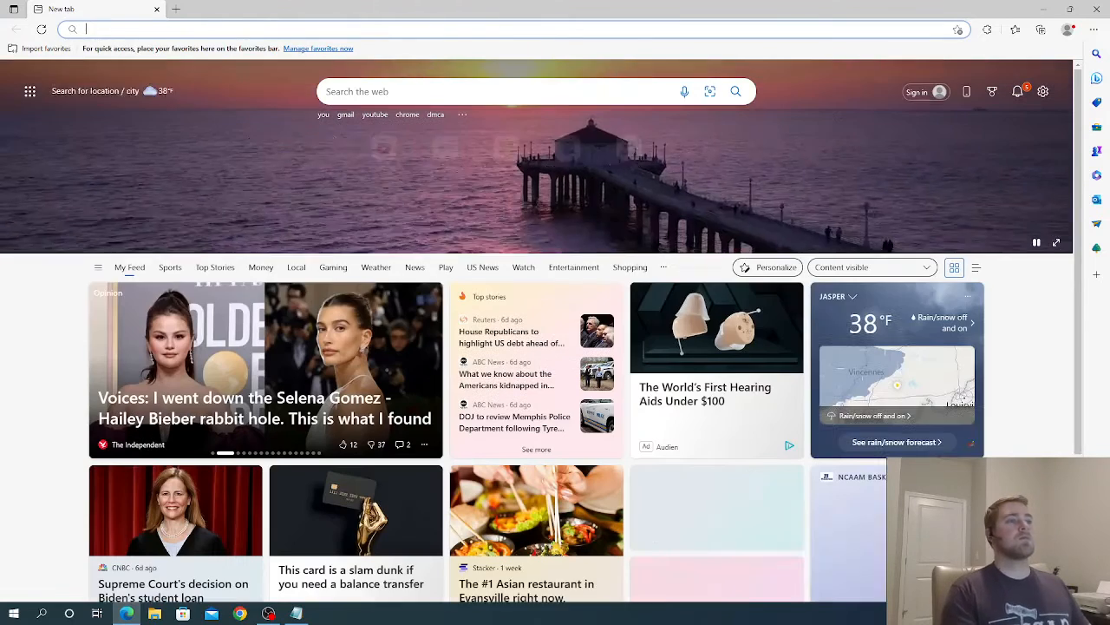
click(513, 29)
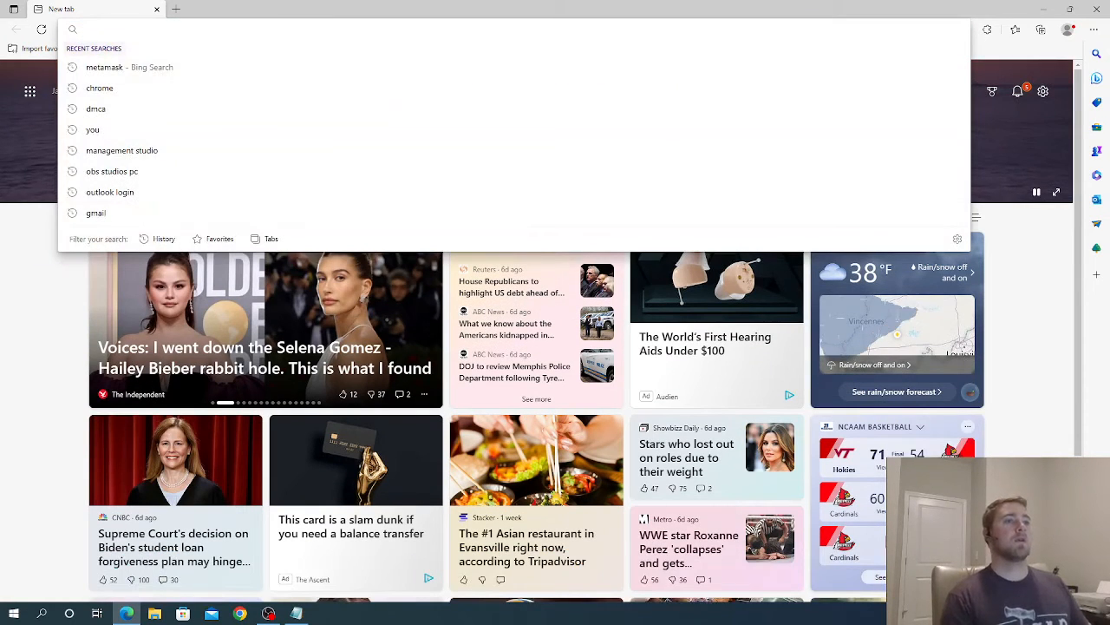
text(SQ)
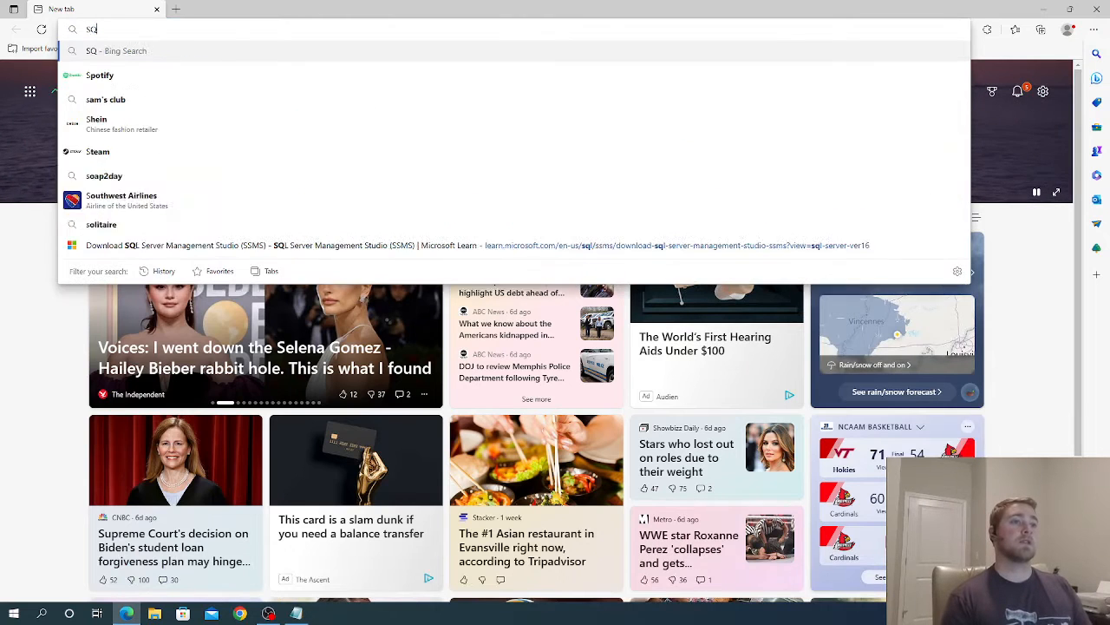
text(L Server )
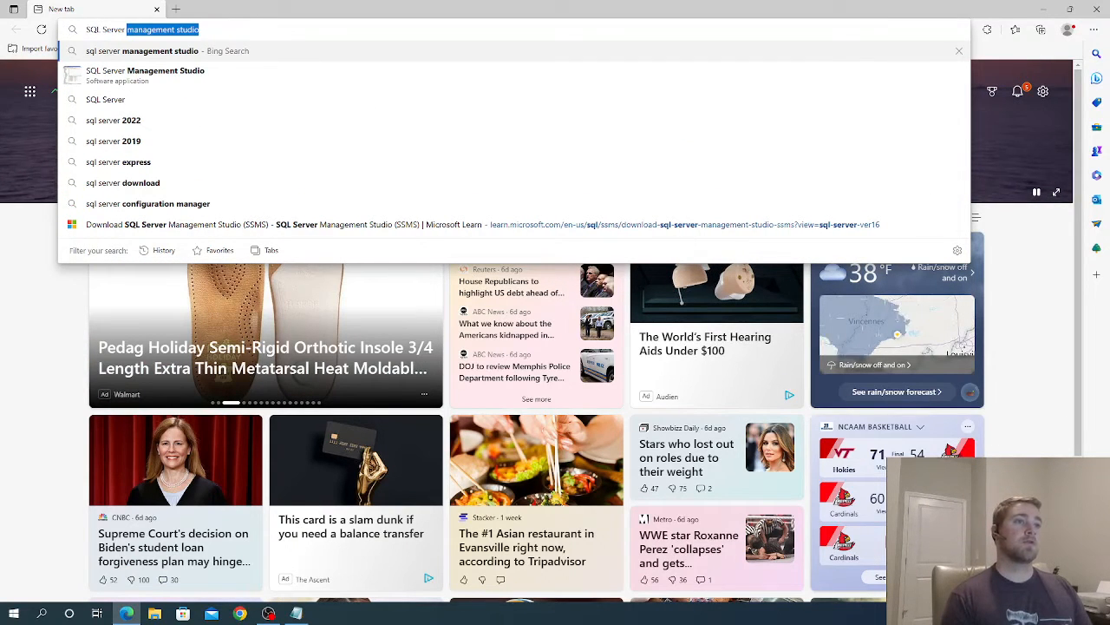
text(2022)
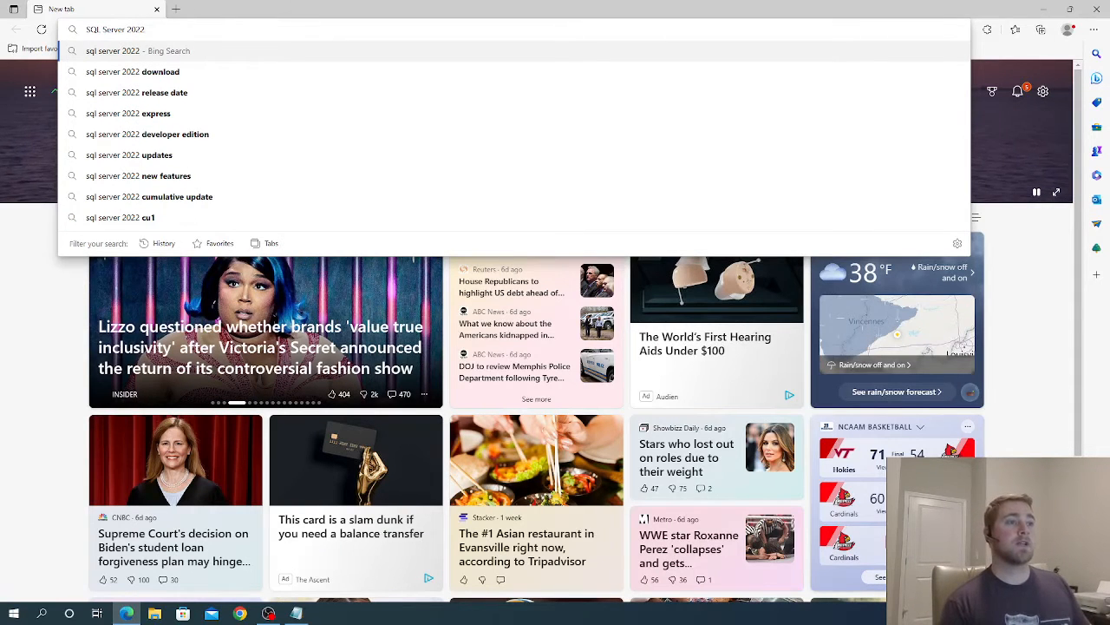
key(Down)
click(225, 69)
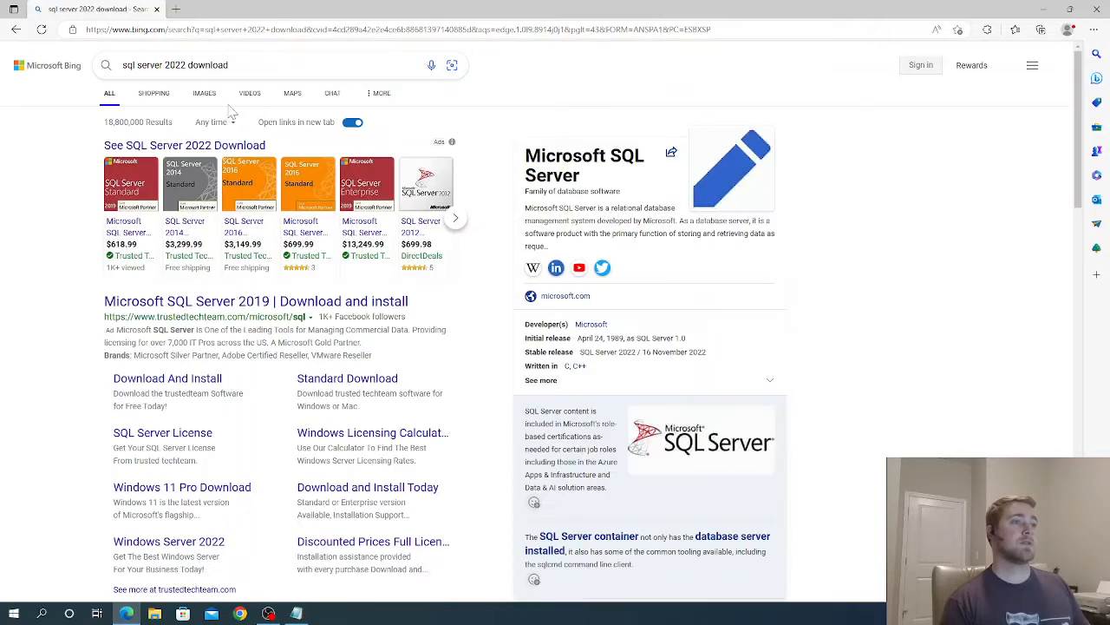
Open Microsoft's "SQL Server Downloads" page from the search results, skipping the ads.
scroll(174, 330, down, 2)
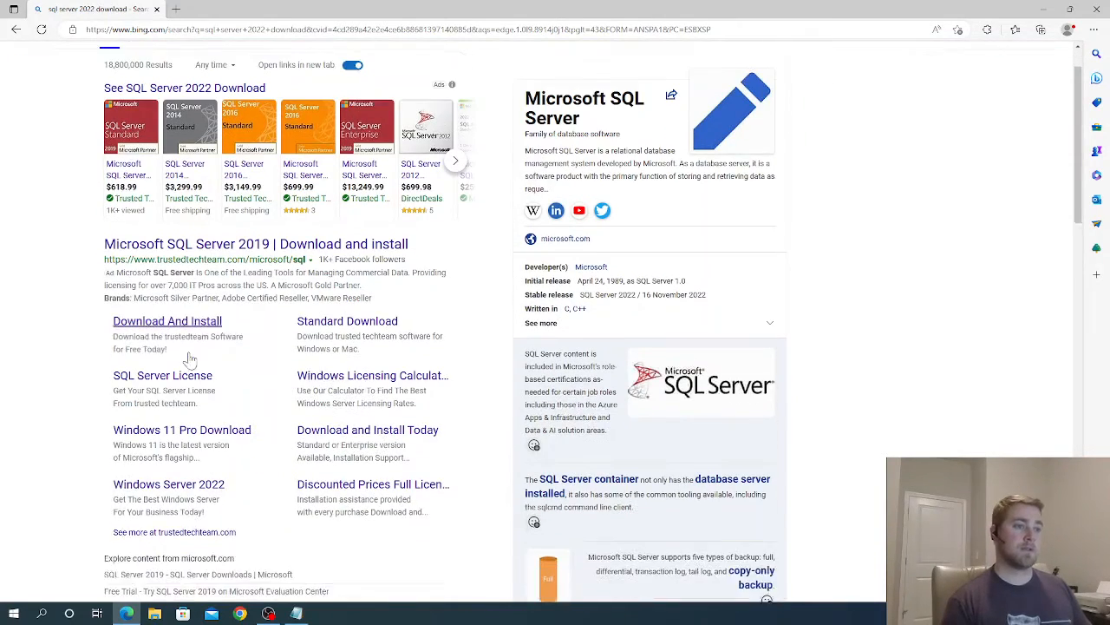
scroll(143, 305, down, 3)
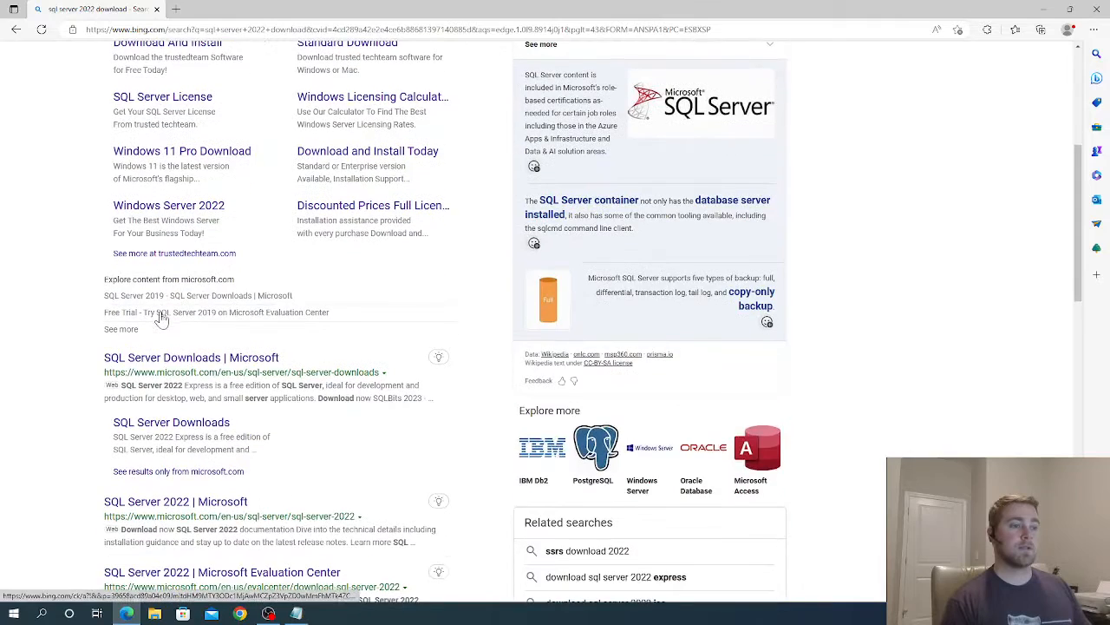
click(191, 364)
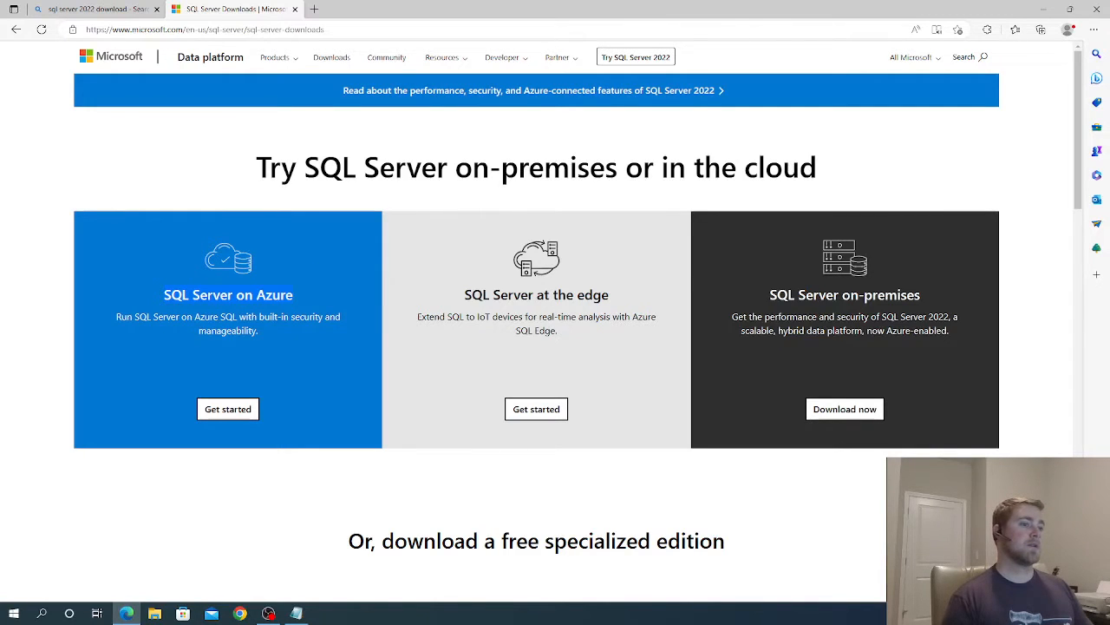
Review the SQL Server options on the page and download the free SQL Server 2022 Developer edition installer.
drag(447, 304, 637, 311)
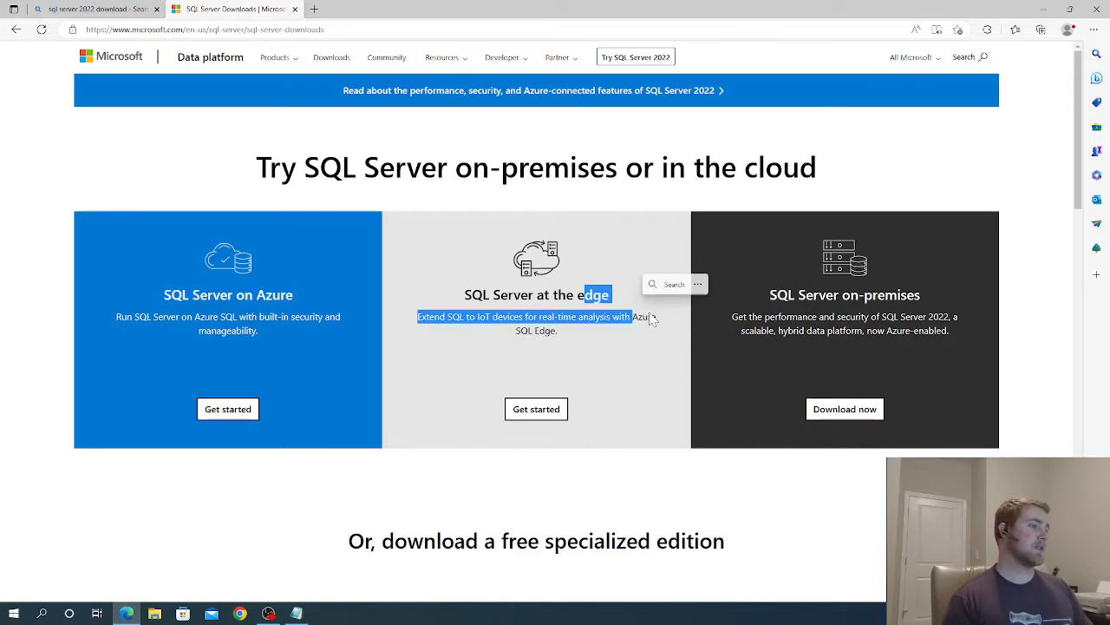
drag(766, 303, 949, 333)
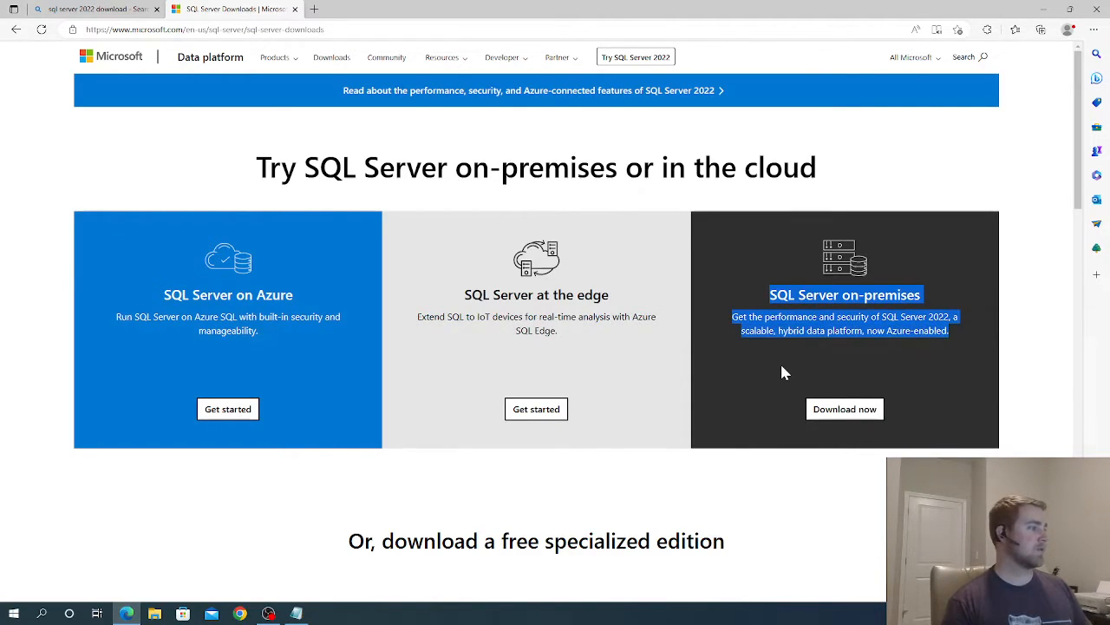
scroll(780, 361, down, 1)
scroll(762, 354, down, 3)
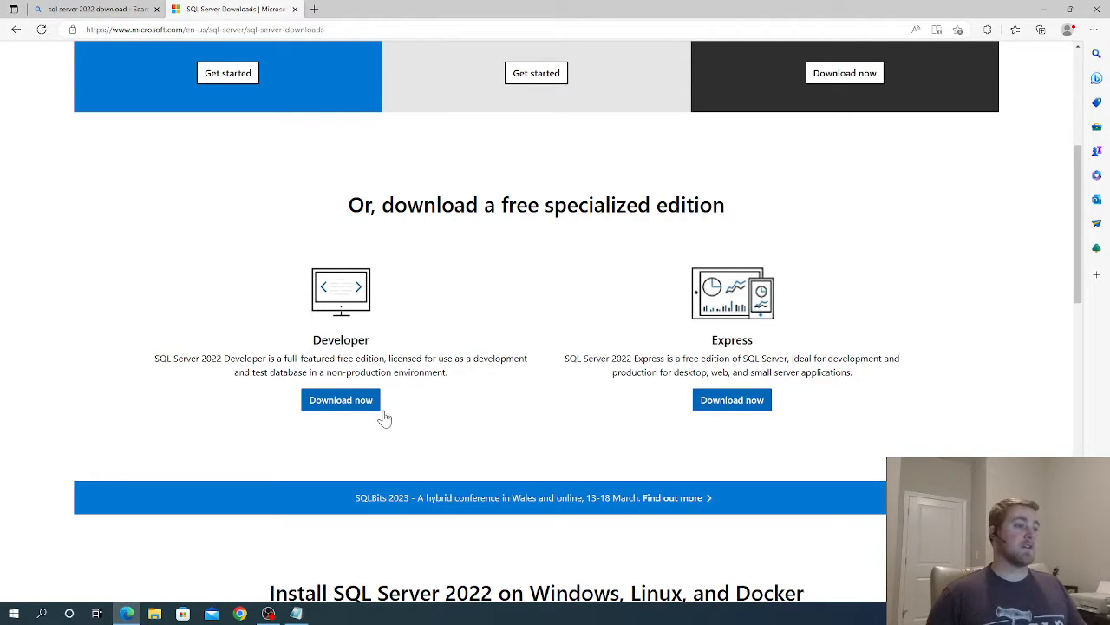
drag(234, 365, 387, 365)
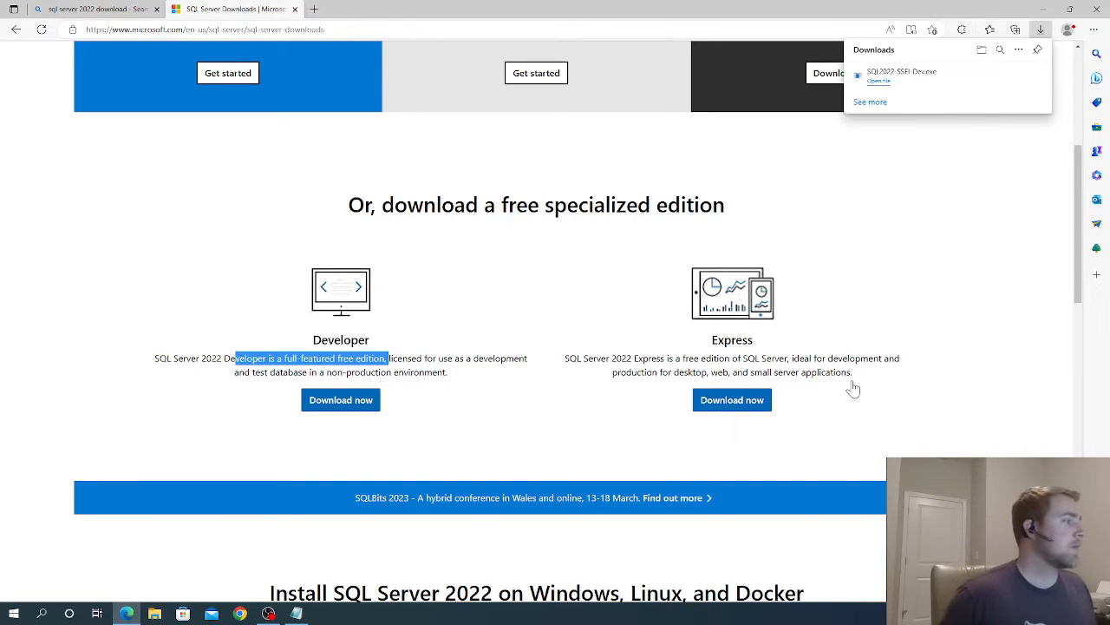
Run SQL2022-SSEI-Dev.exe with the Custom installation type, download the media to C:\SQL2022, and minimize the browser.
click(887, 80)
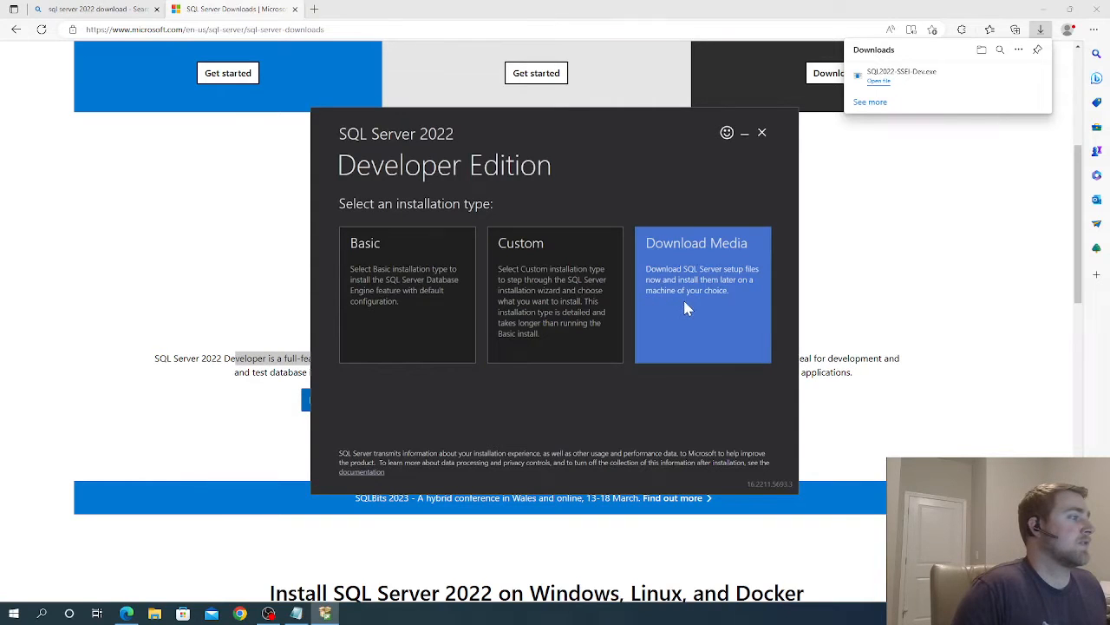
click(541, 280)
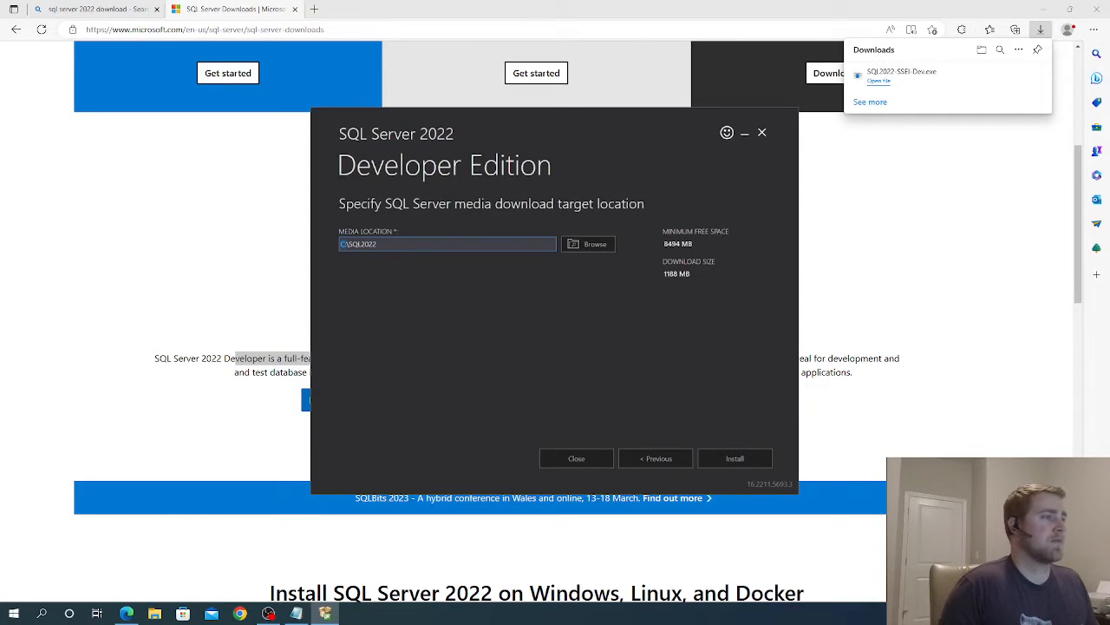
drag(353, 213, 368, 213)
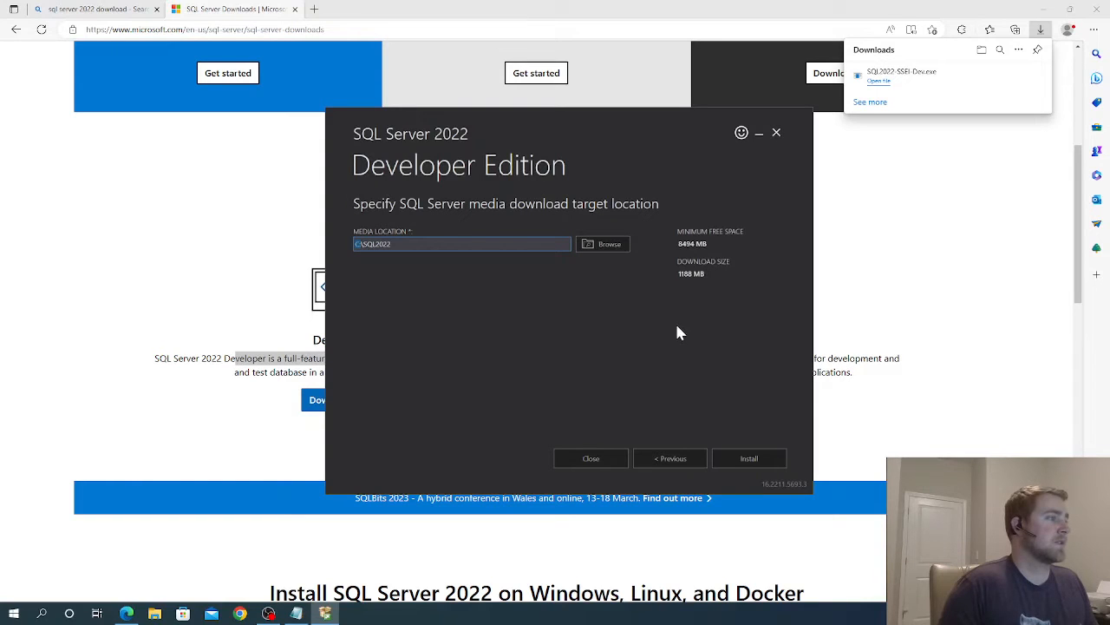
click(747, 459)
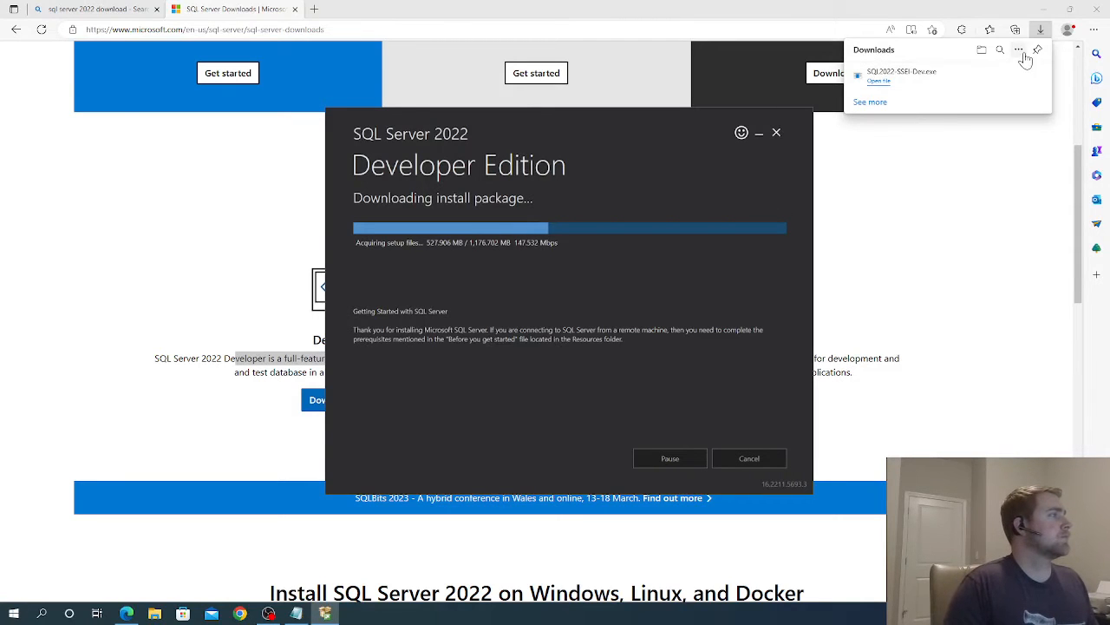
click(923, 8)
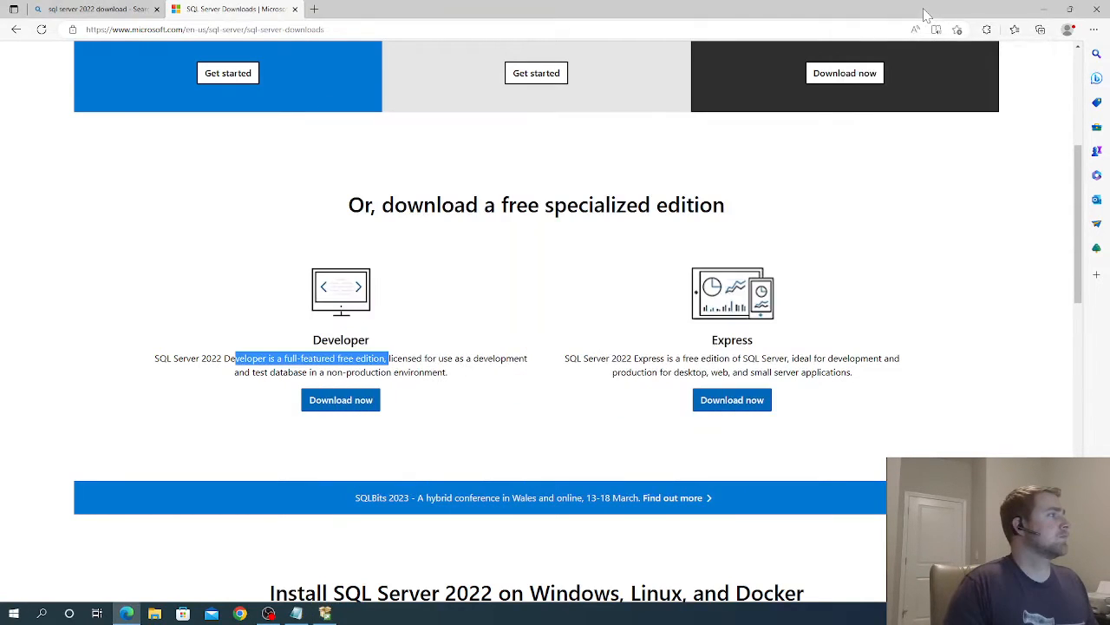
click(1044, 9)
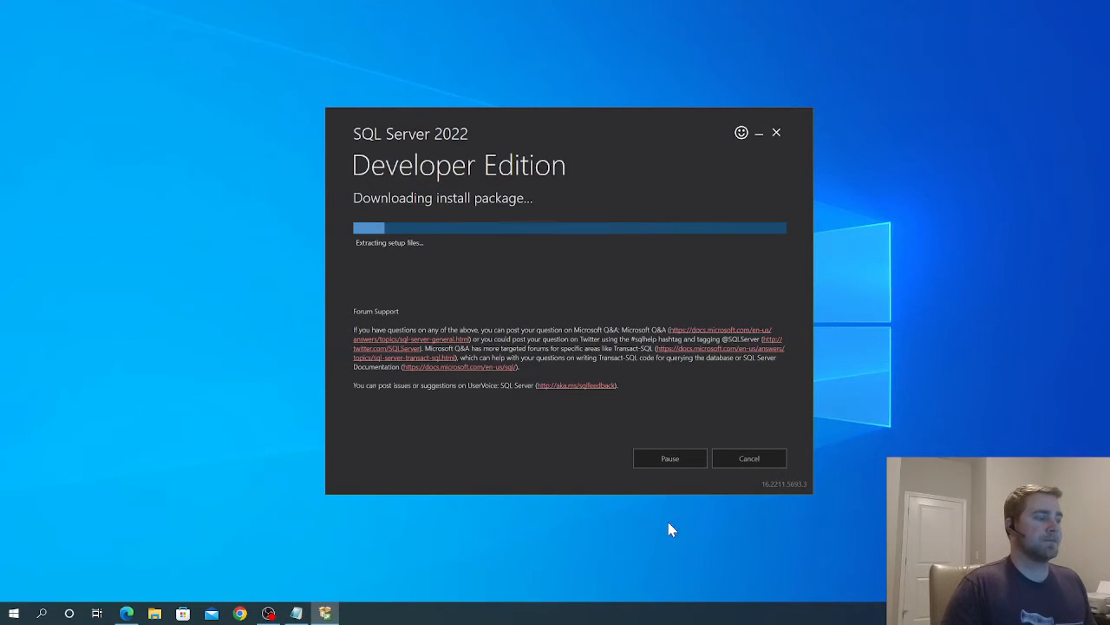
Browse to C:\SQL2022\Developer_ENU in File Explorer and run SETUP.EXE.
click(158, 616)
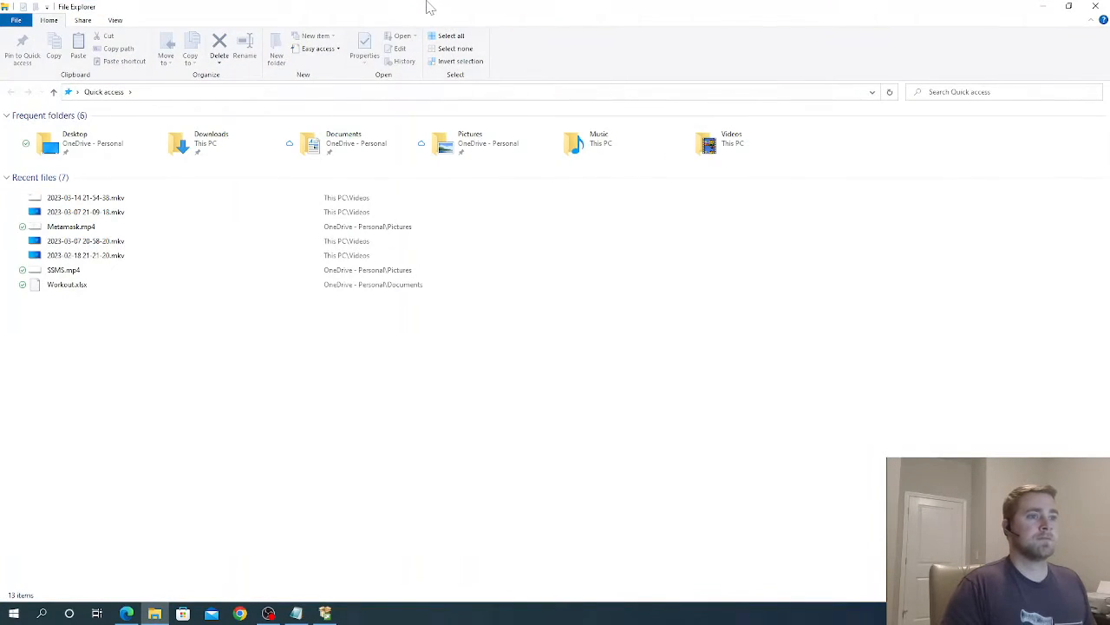
drag(426, 12, 0, 2)
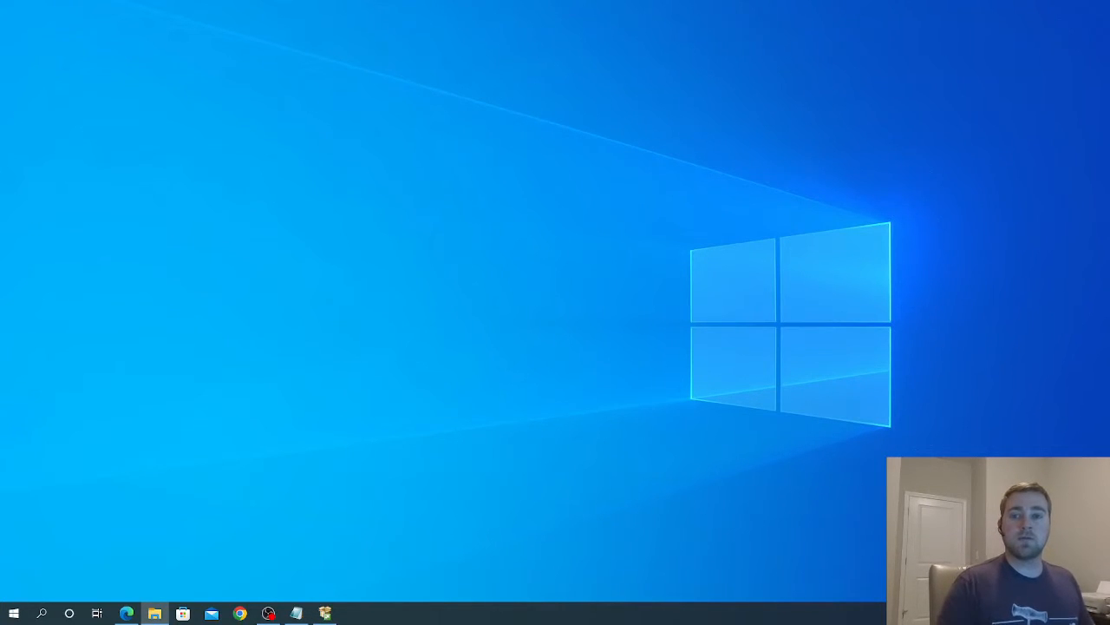
drag(1, 269, 532, 2)
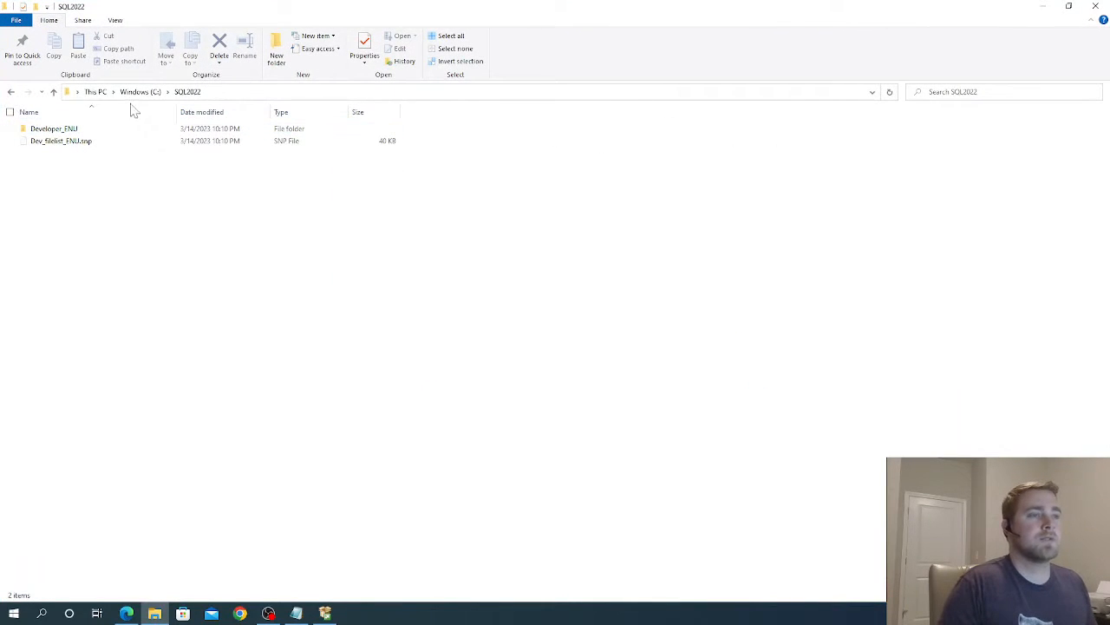
click(60, 132)
double_click(58, 134)
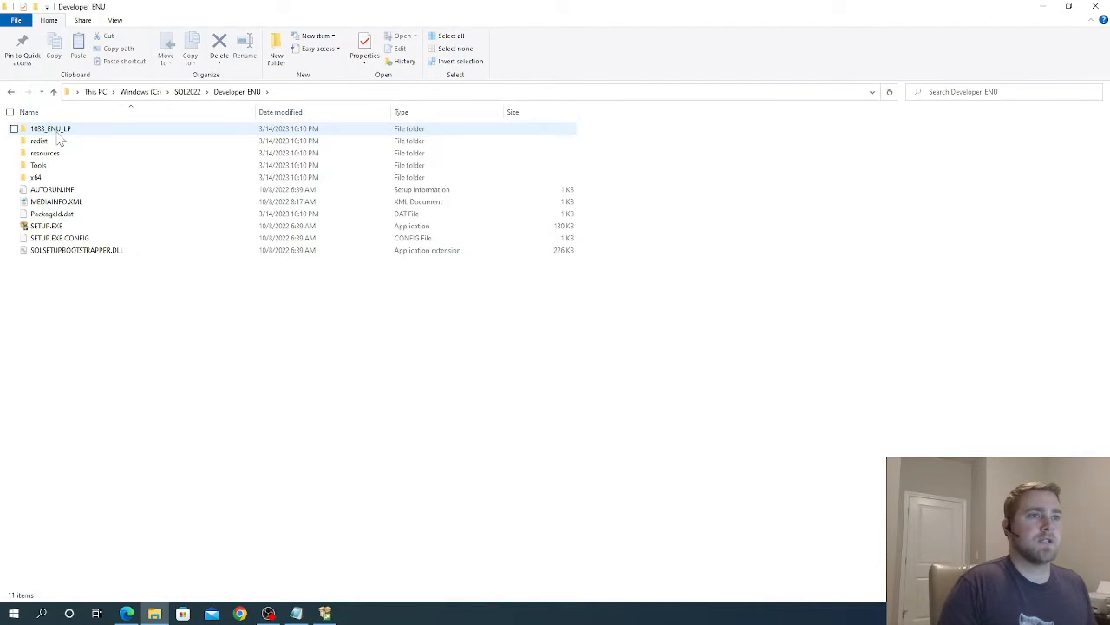
double_click(48, 227)
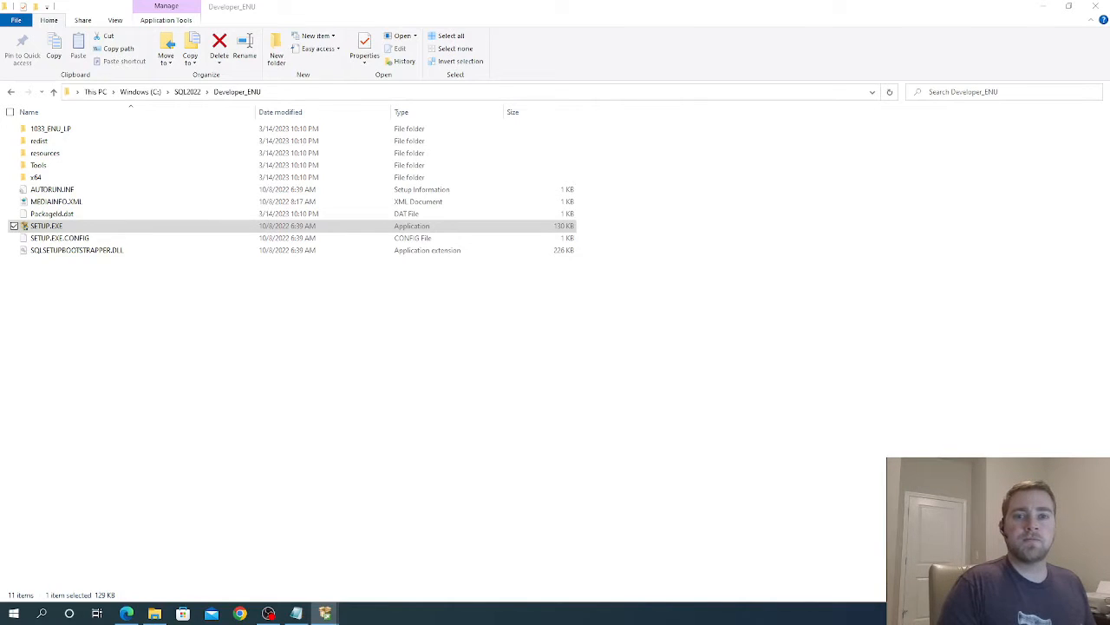
Start a new SQL Server standalone installation from the SQL Server Installation Center.
drag(248, 135, 628, 119)
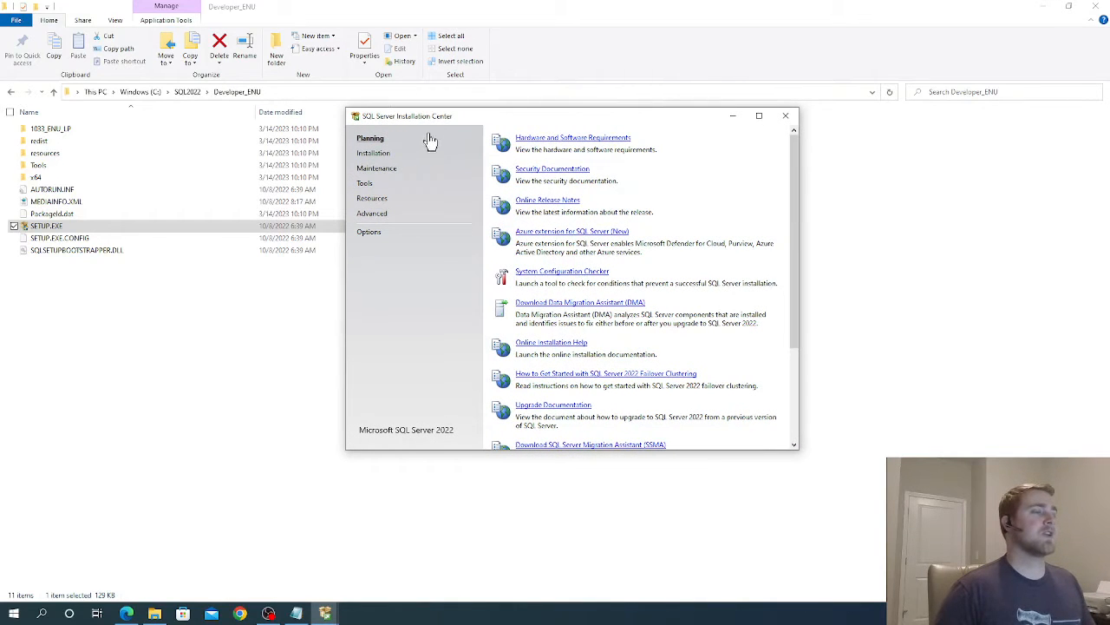
click(377, 157)
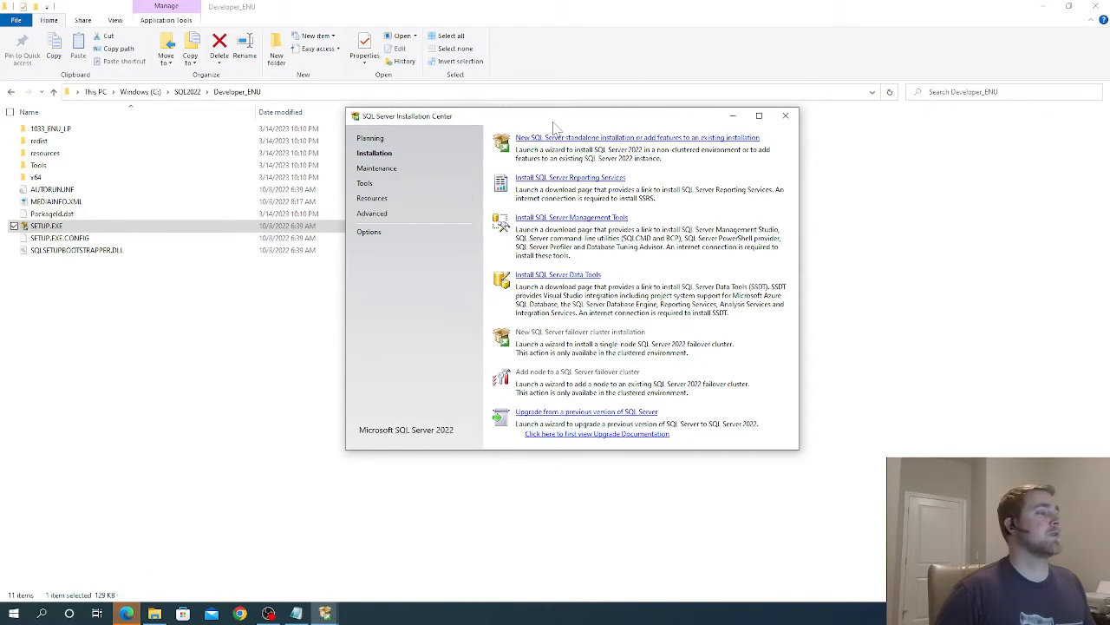
click(612, 139)
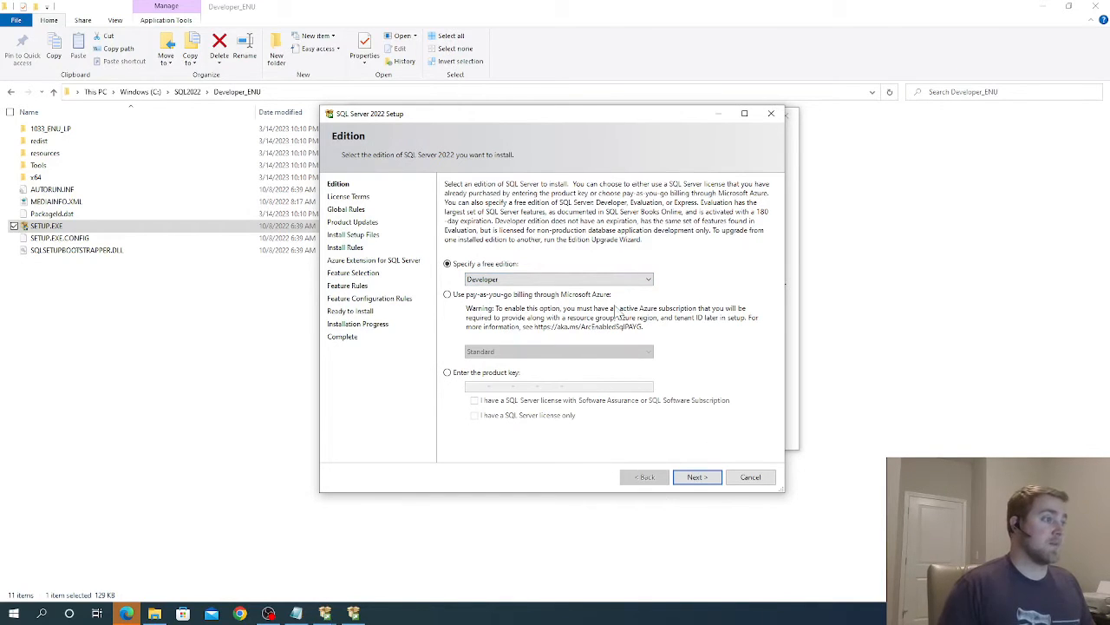
Keep the free Developer edition and accept the license terms in SQL Server 2022 Setup.
click(690, 480)
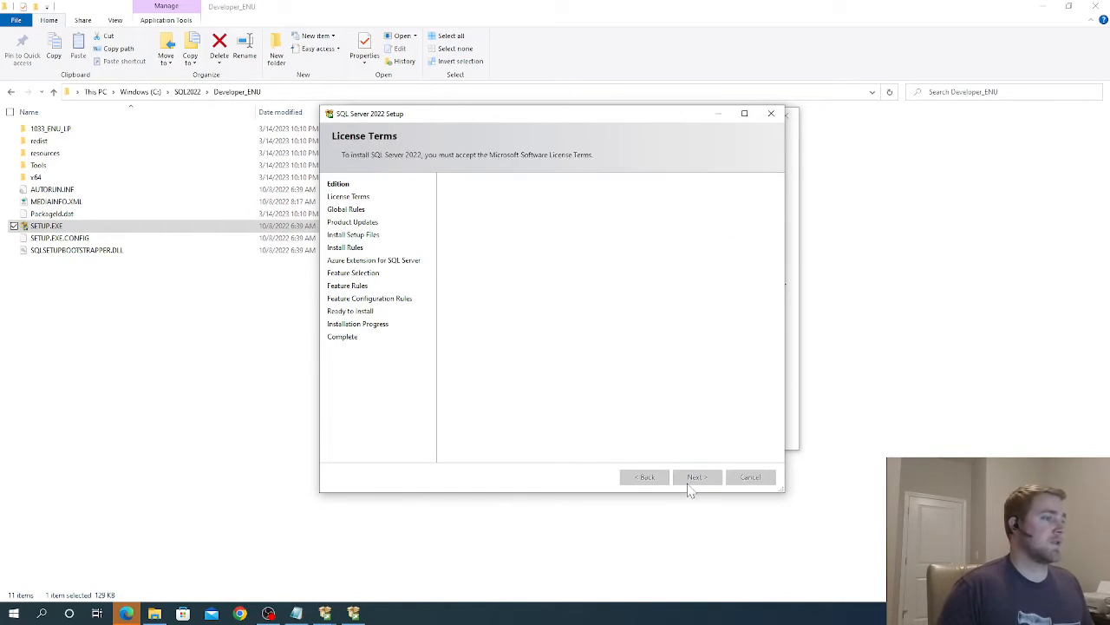
click(465, 392)
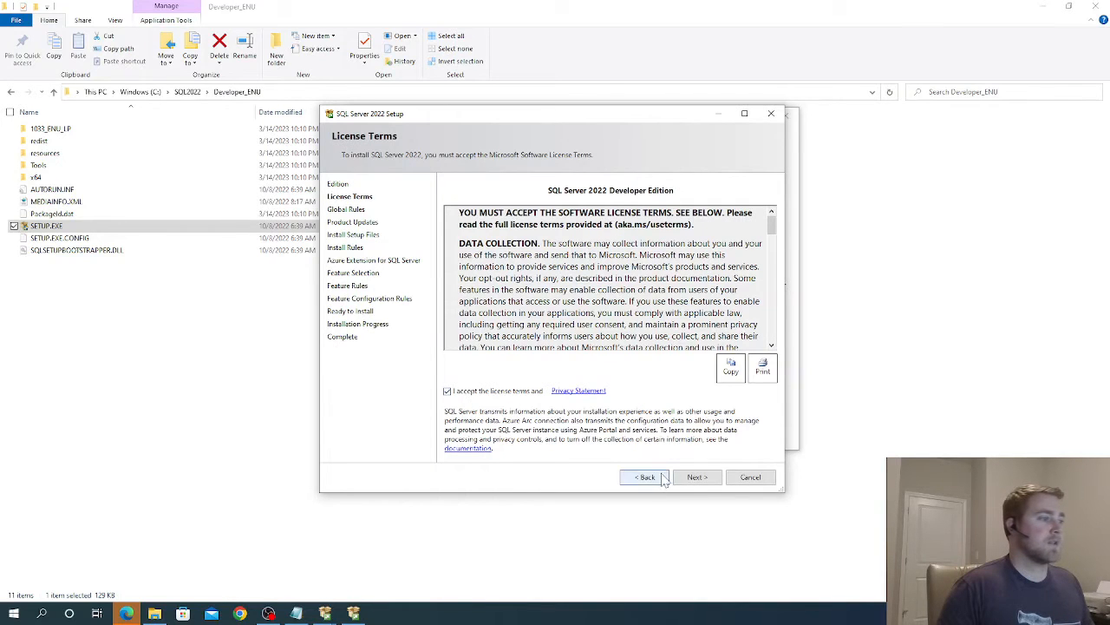
click(690, 478)
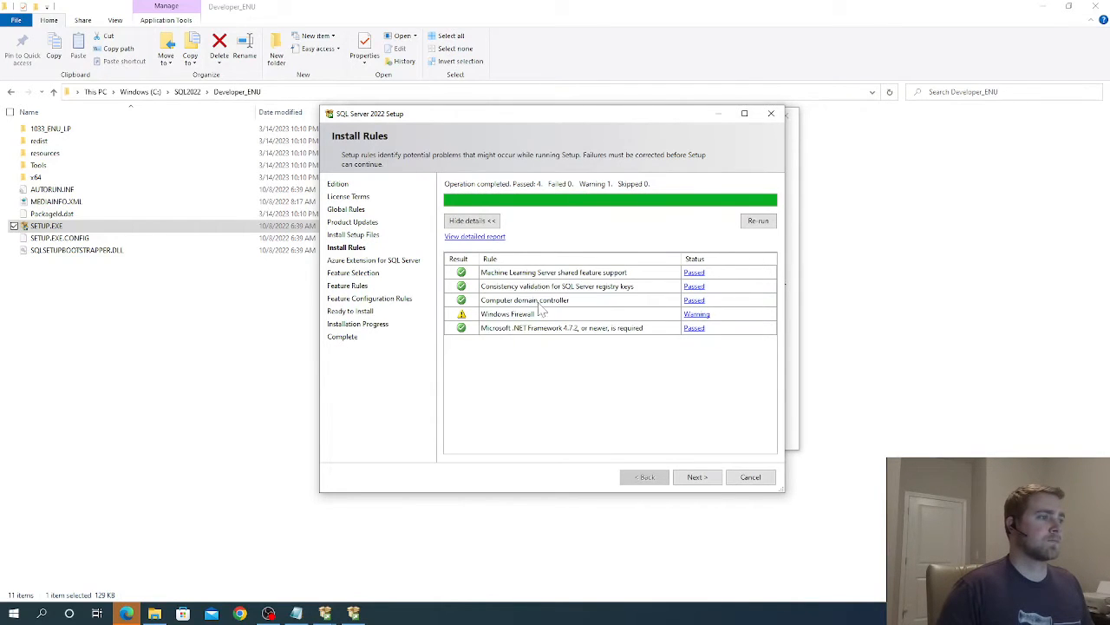
Review the Windows Firewall rule's details, continue past the install rules, and deselect Azure Extension for SQL Server.
click(692, 318)
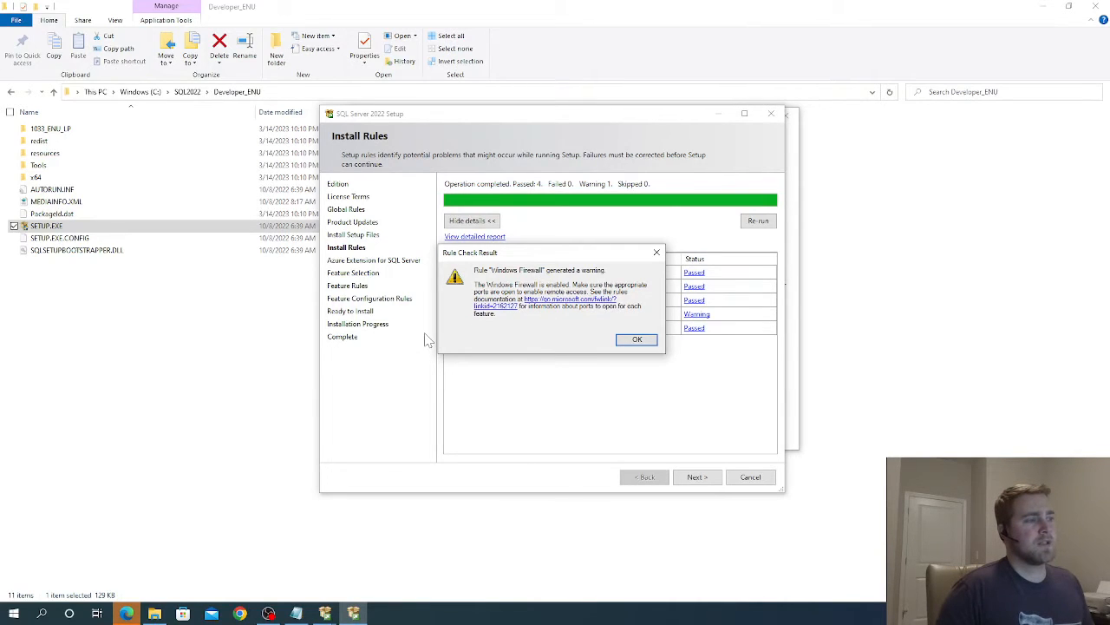
click(630, 341)
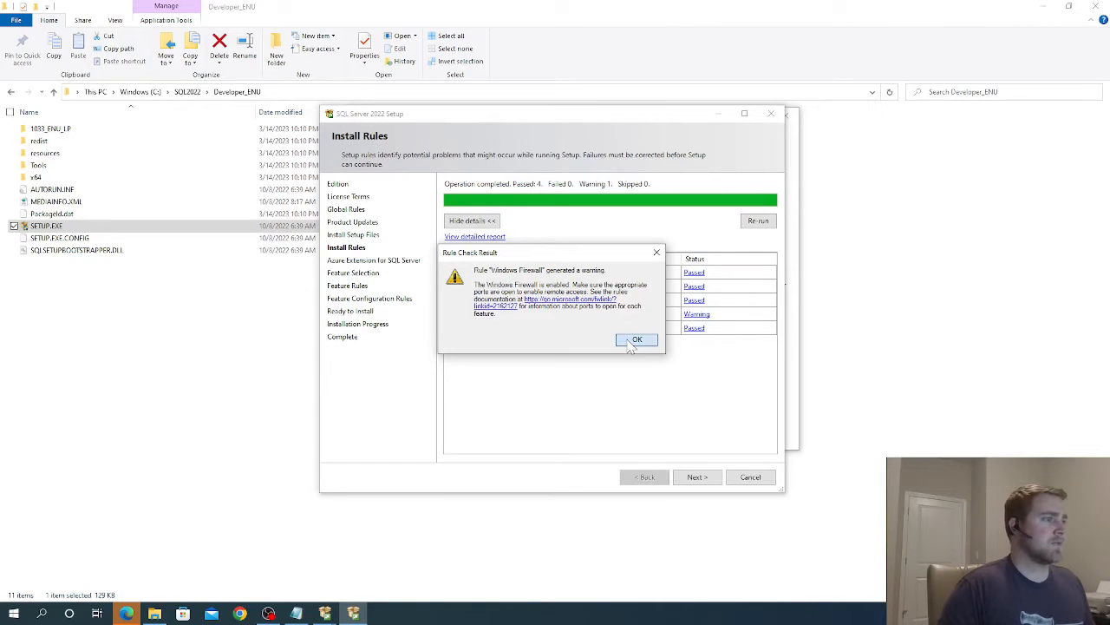
click(700, 477)
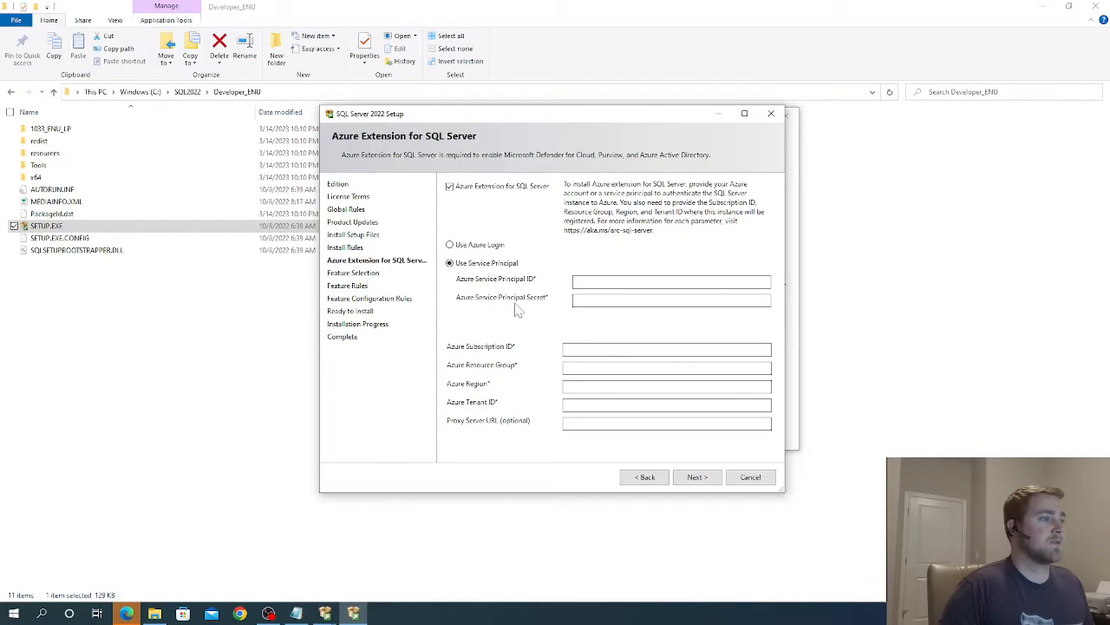
click(450, 186)
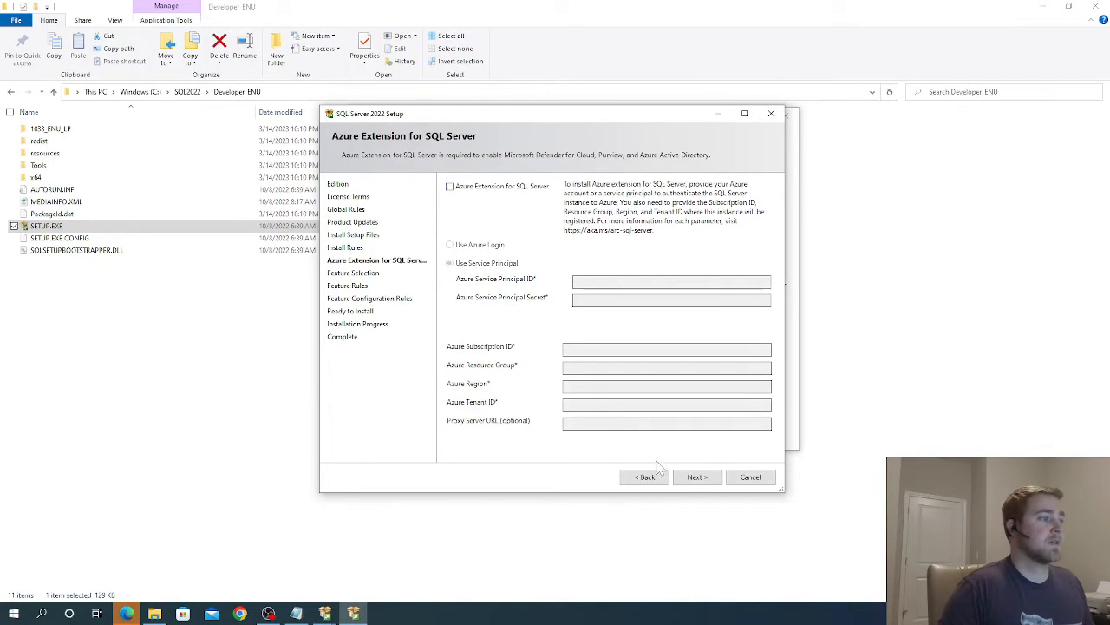
Continue to the feature selection and select Database Engine Services for installation.
click(689, 479)
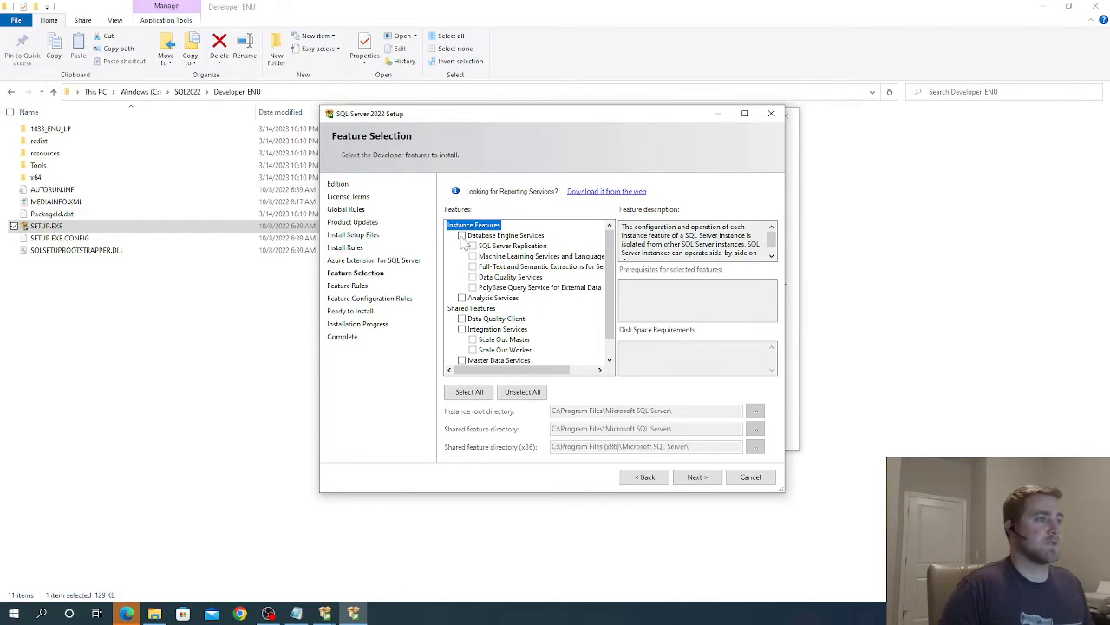
click(462, 236)
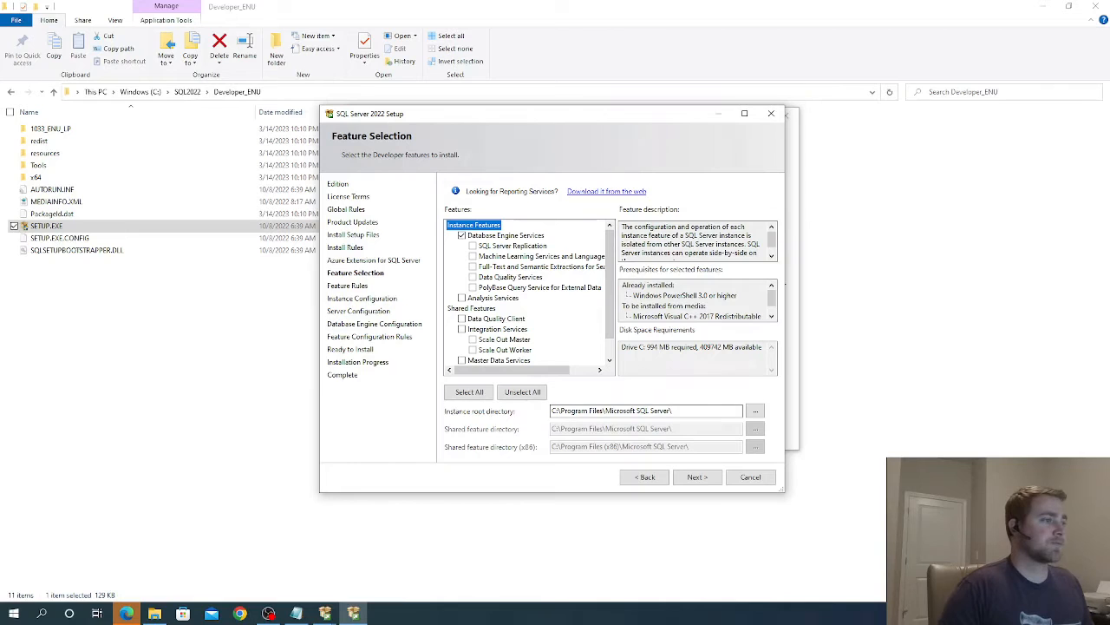
Try drive D: for the instance root directory and look through the list of available features.
click(553, 412)
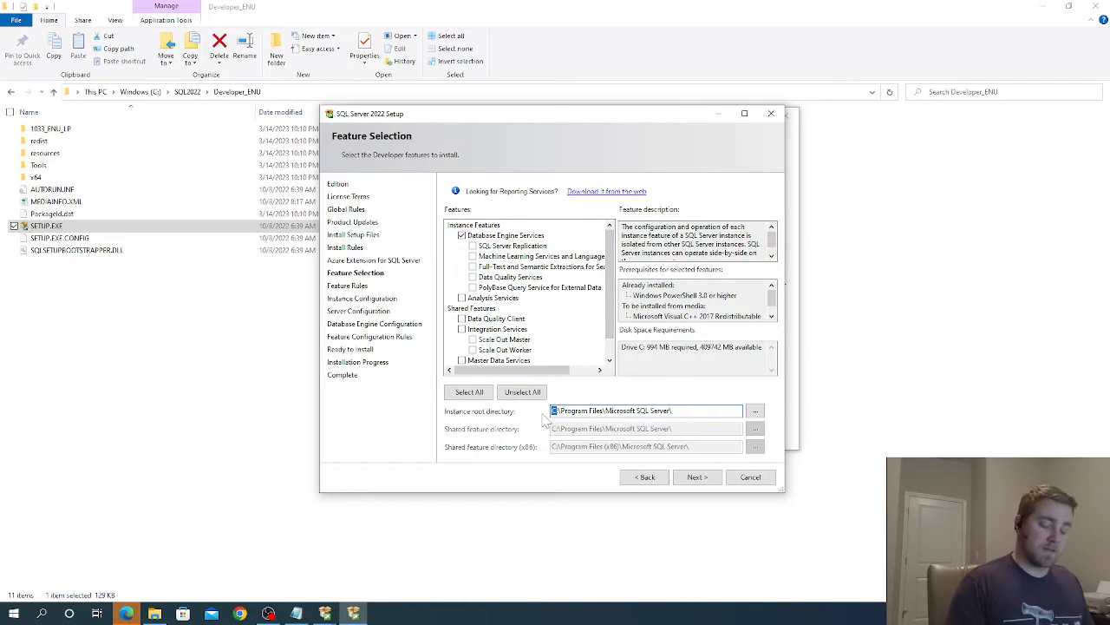
text(D)
scroll(548, 359, down, 1)
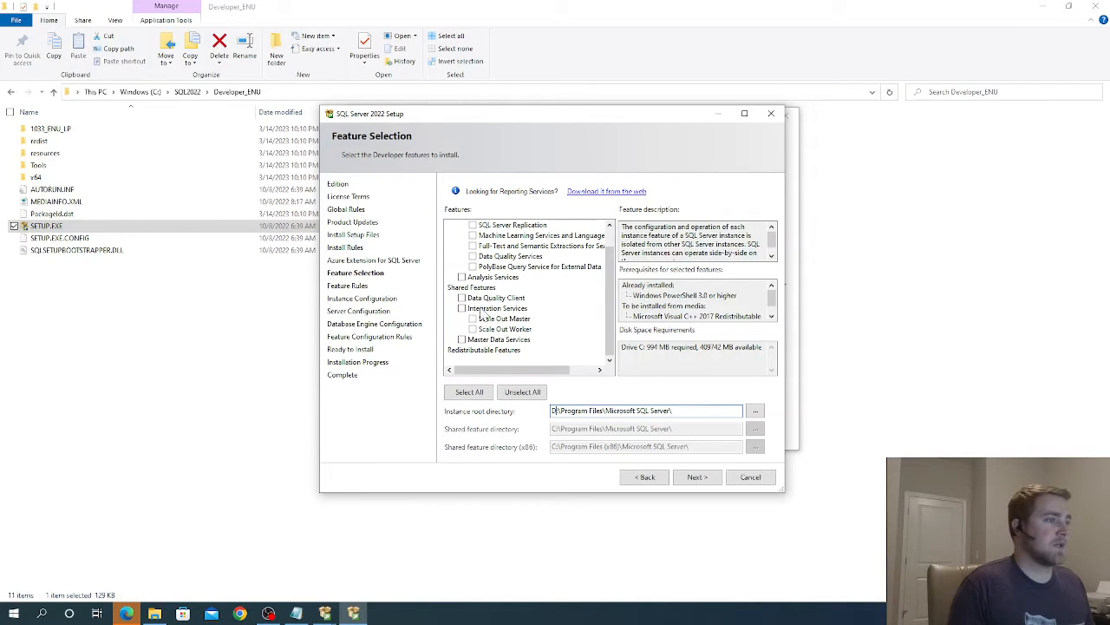
scroll(498, 298, up, 1)
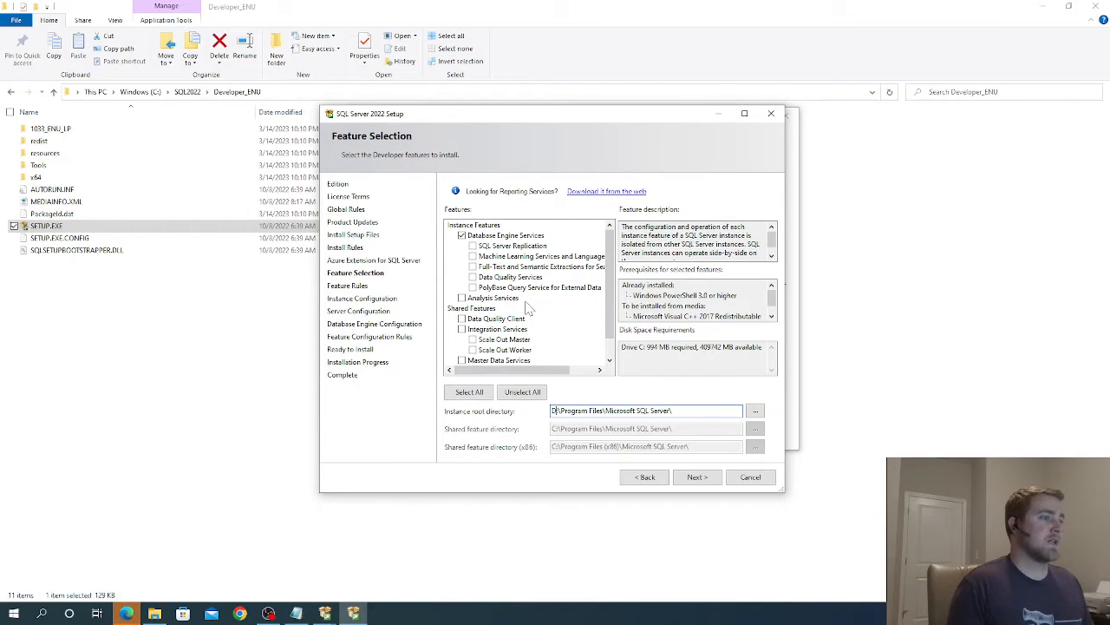
scroll(528, 308, down, 1)
scroll(528, 308, up, 1)
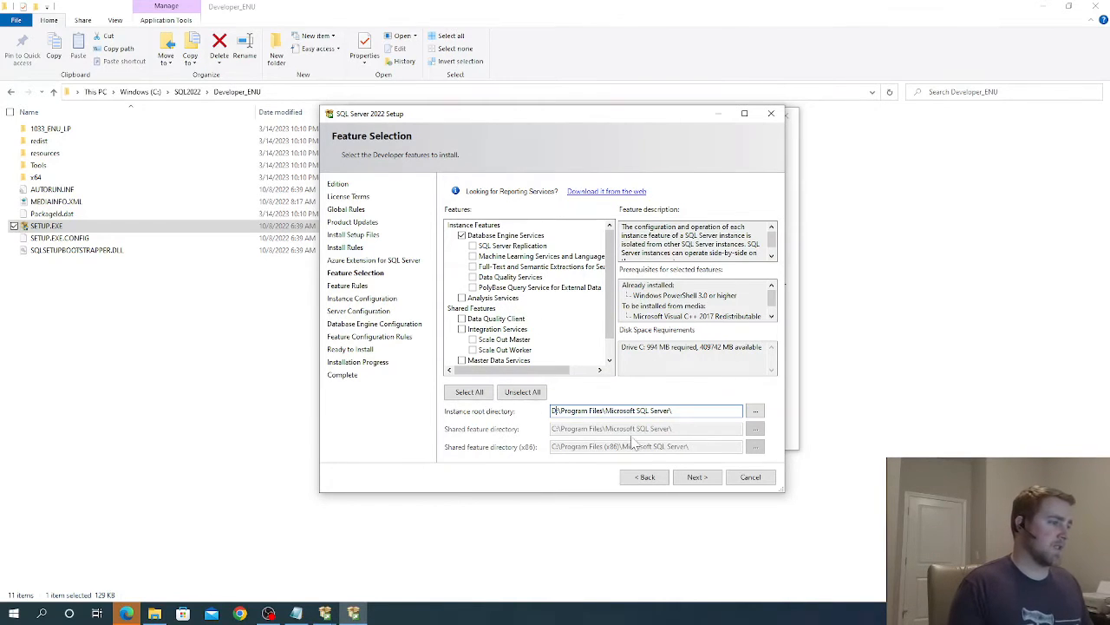
scroll(473, 299, down, 1)
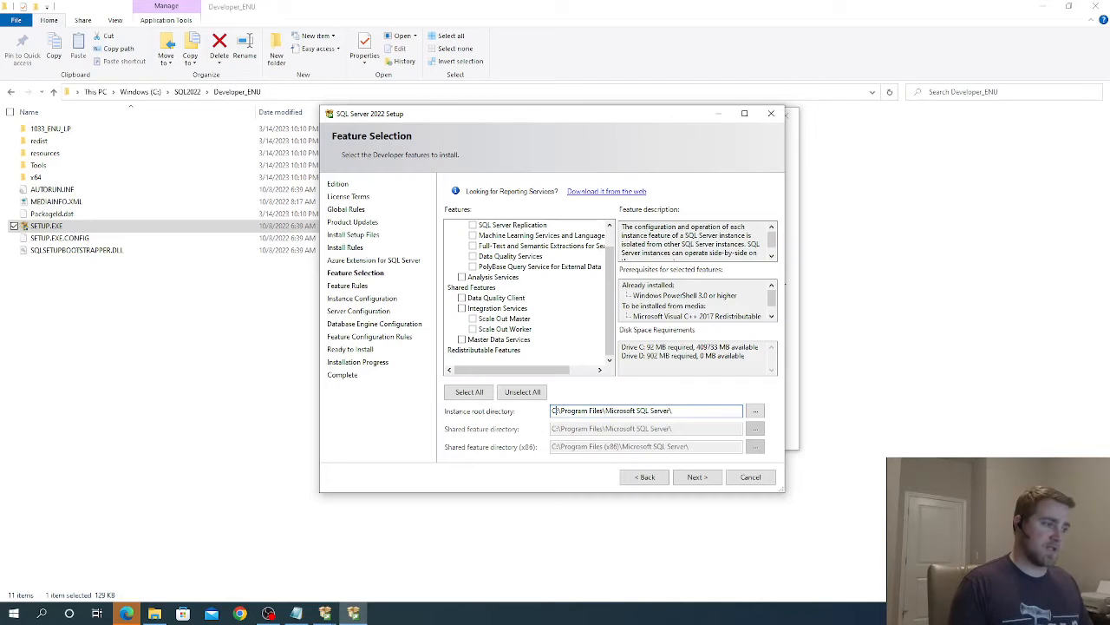
Keep the default instance with ID MSSQLSERVER and set the SQL Server Agent service's startup type to Automatic.
click(697, 478)
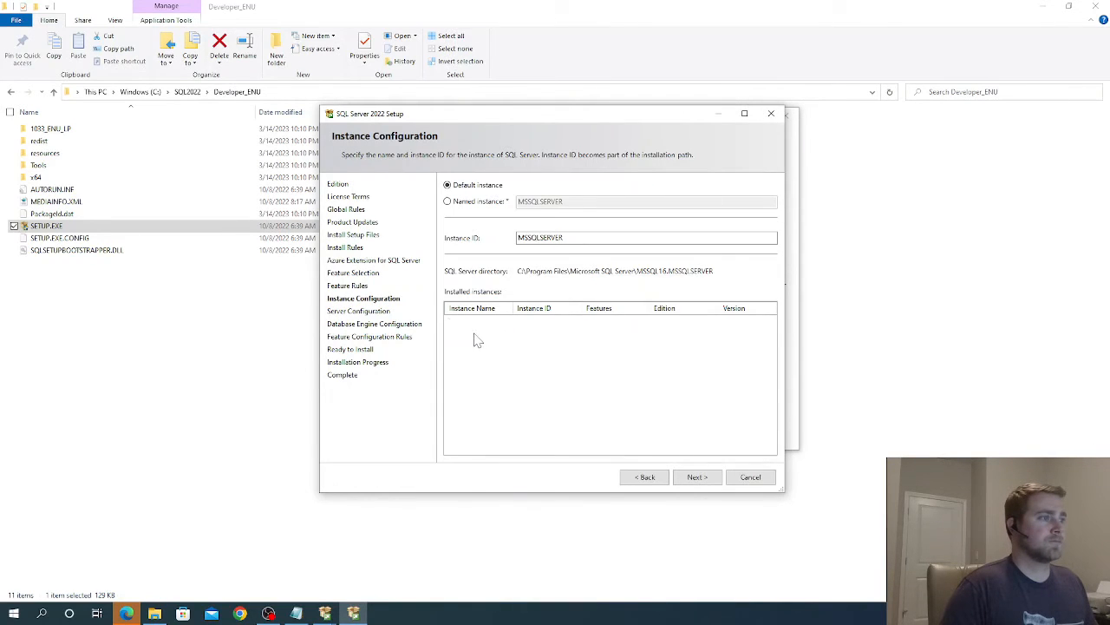
click(696, 477)
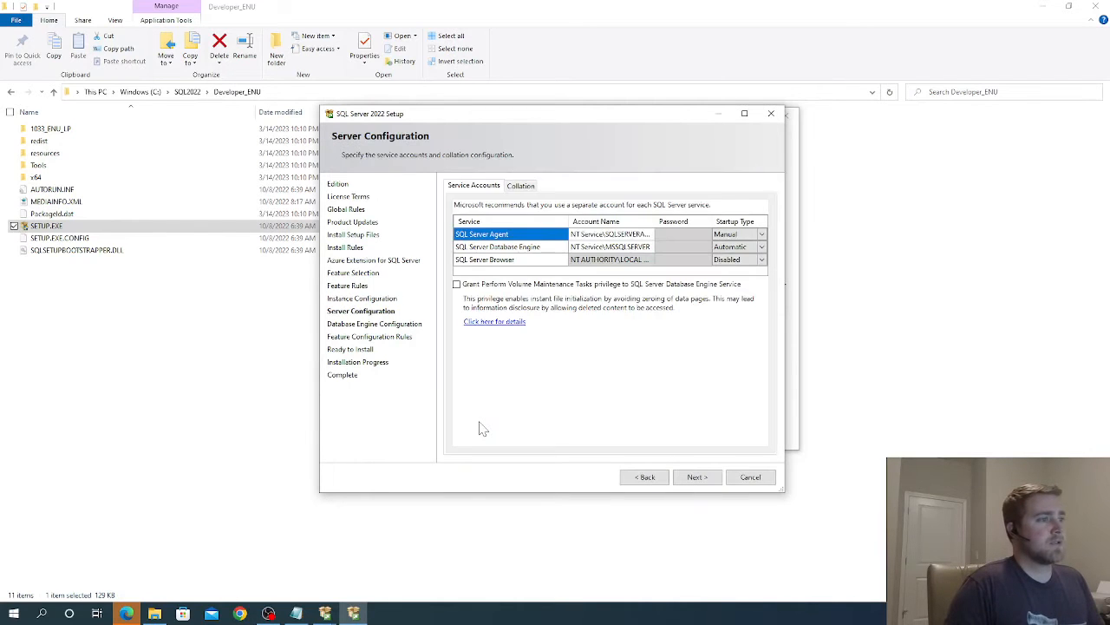
drag(656, 218, 666, 219)
click(597, 236)
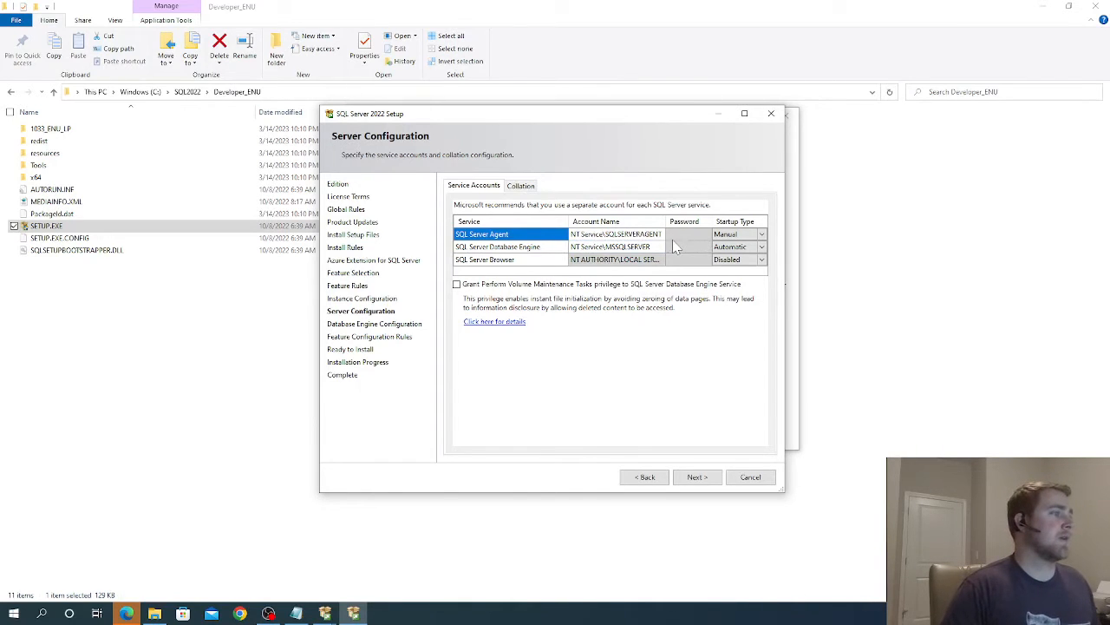
click(618, 239)
click(733, 235)
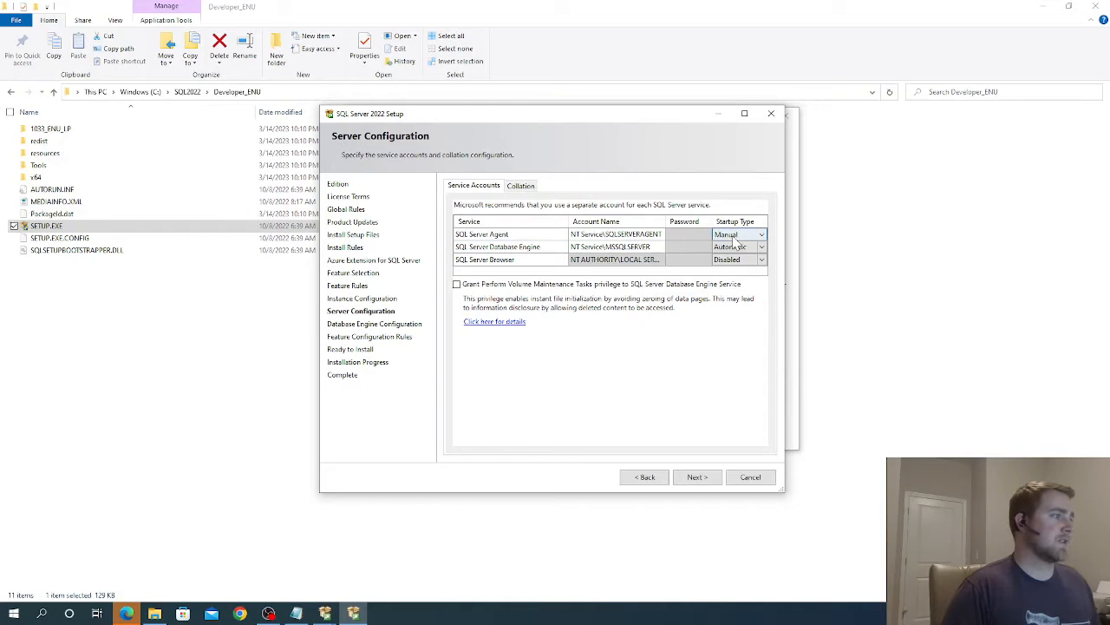
click(762, 235)
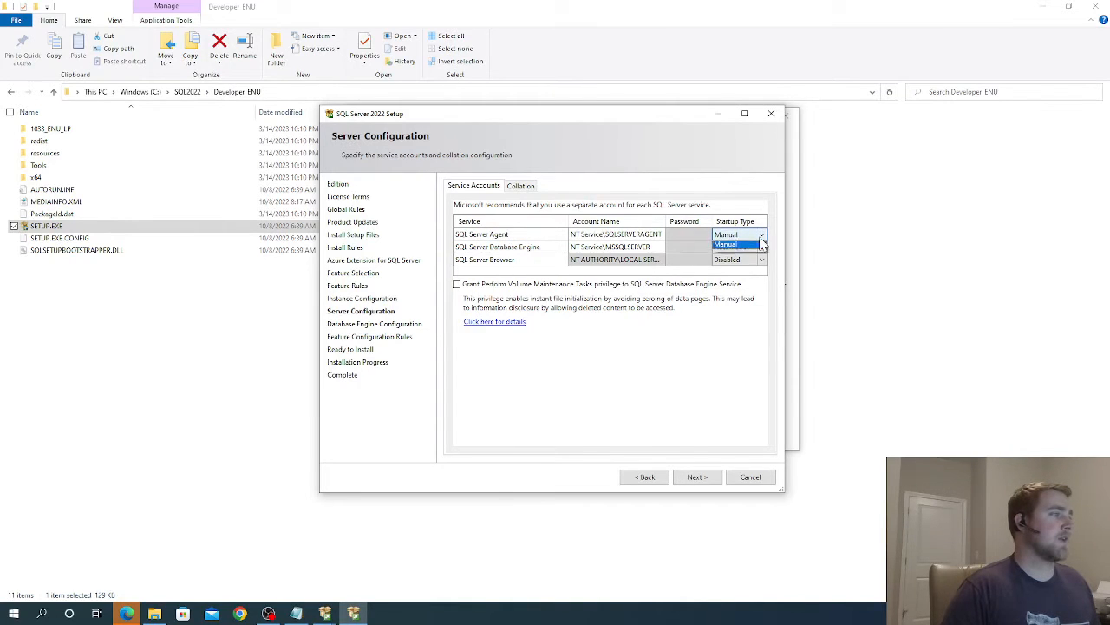
click(752, 246)
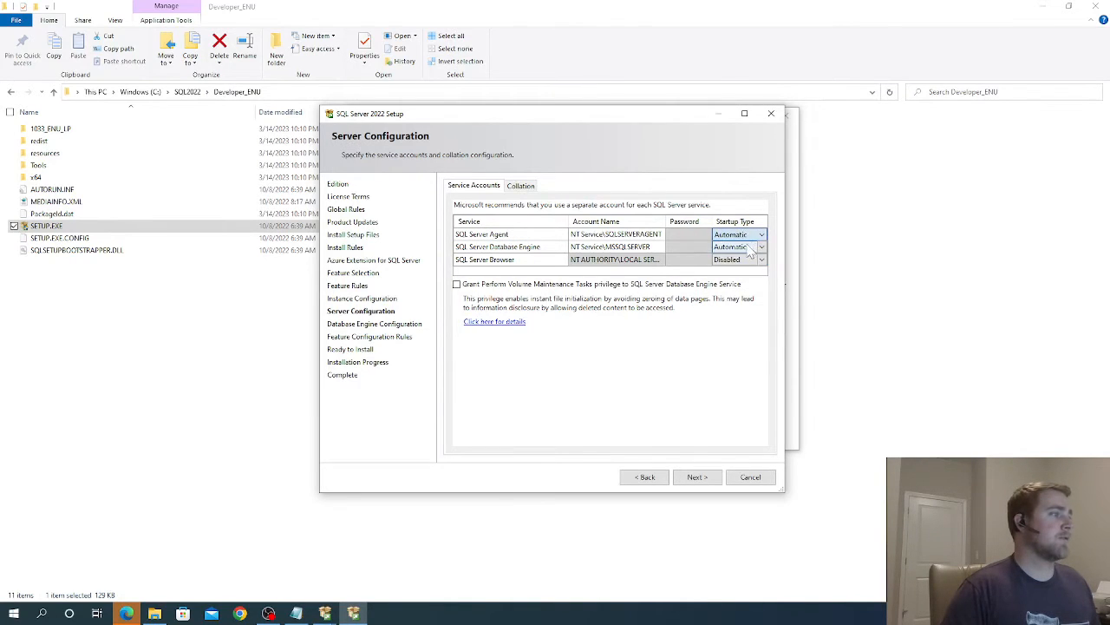
Grant the Perform Volume Maintenance Tasks privilege to the SQL Server Database Engine Service and continue to the Database Engine Configuration.
click(458, 239)
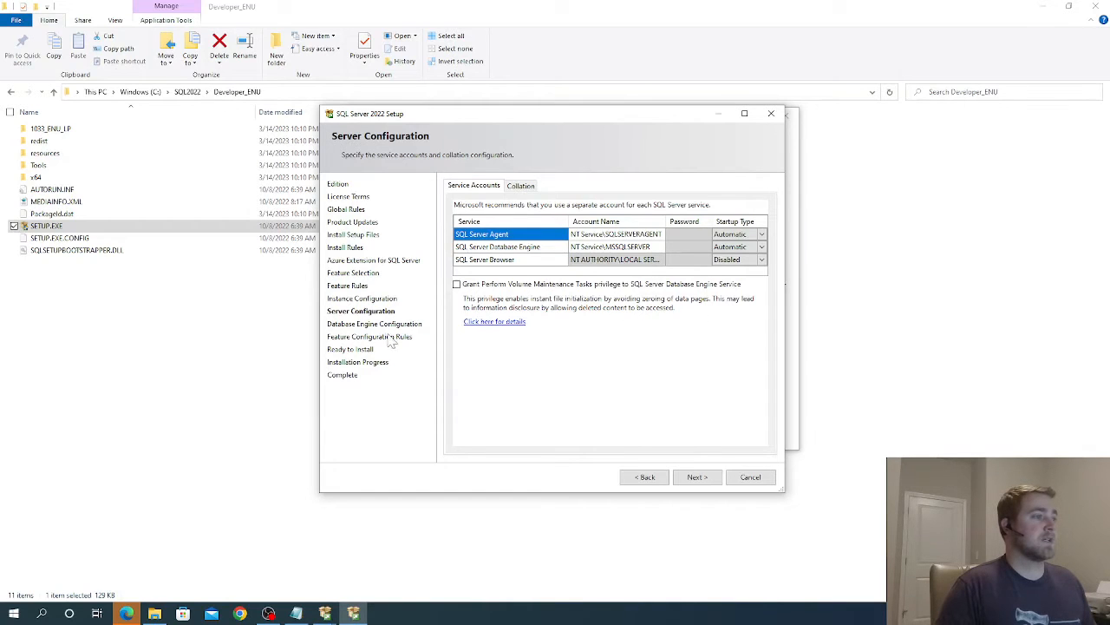
click(460, 287)
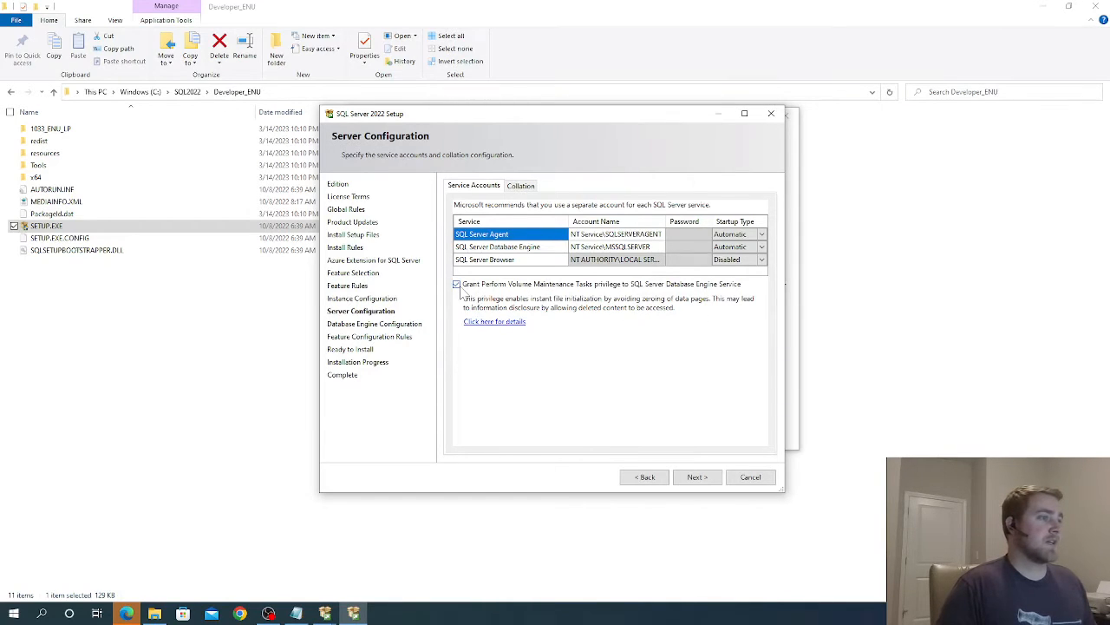
click(701, 478)
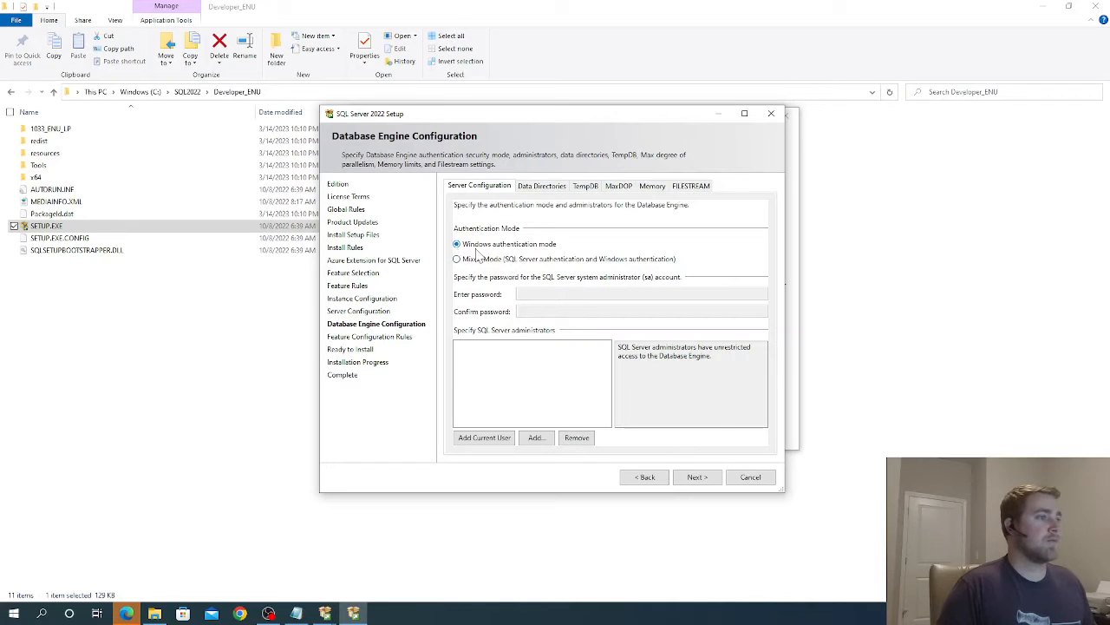
Choose Mixed Mode authentication, then enter and confirm the password for the system administrator (sa) account.
click(457, 259)
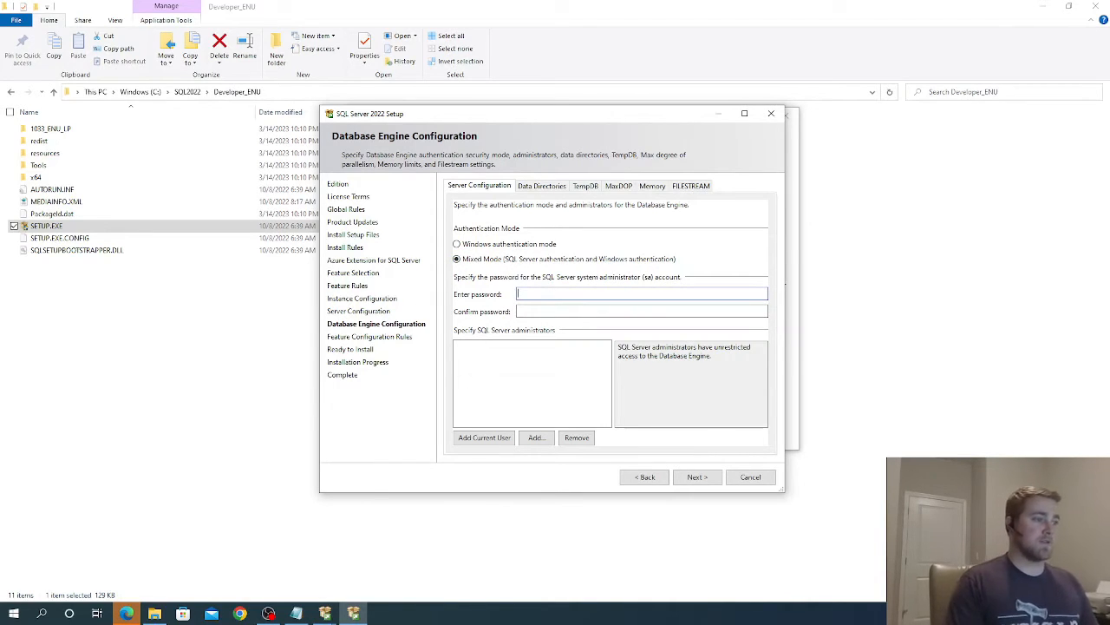
text(••)
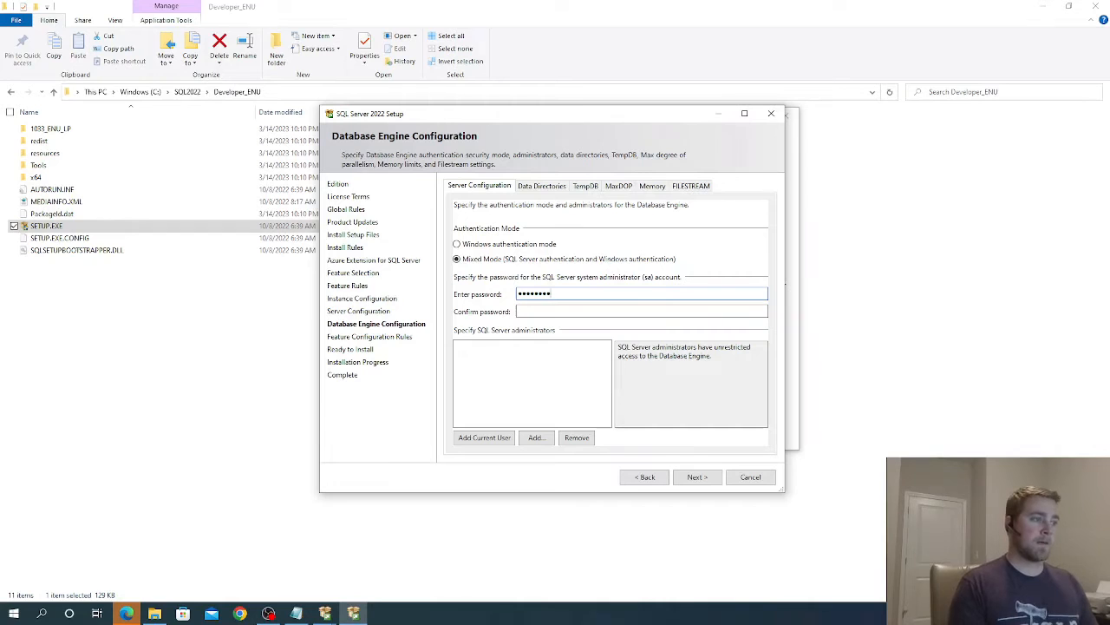
key(Tab)
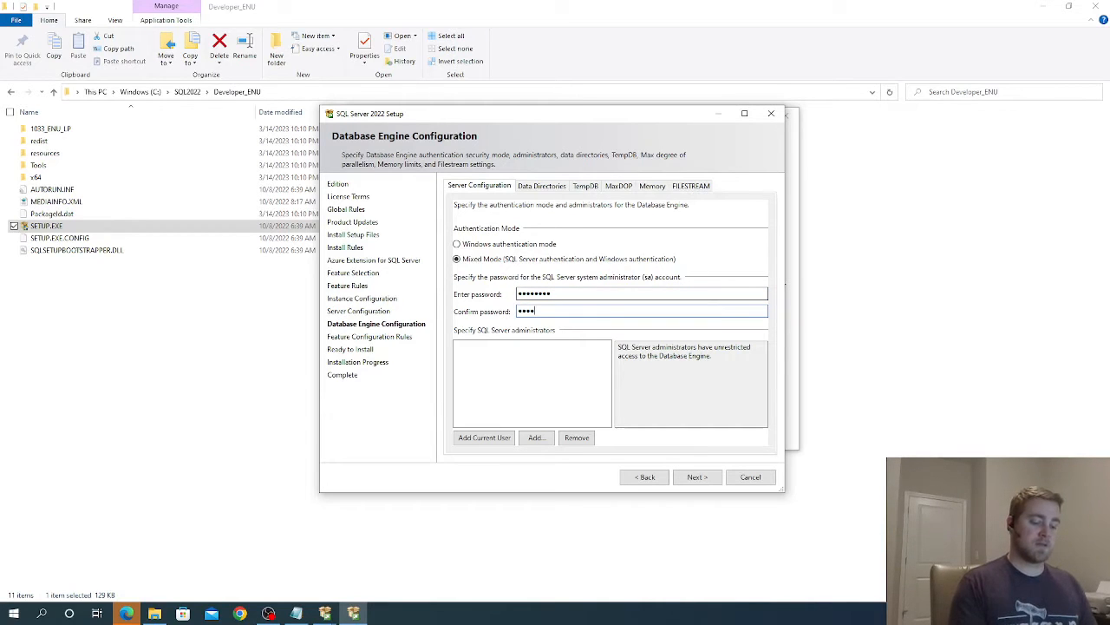
text(••••••••)
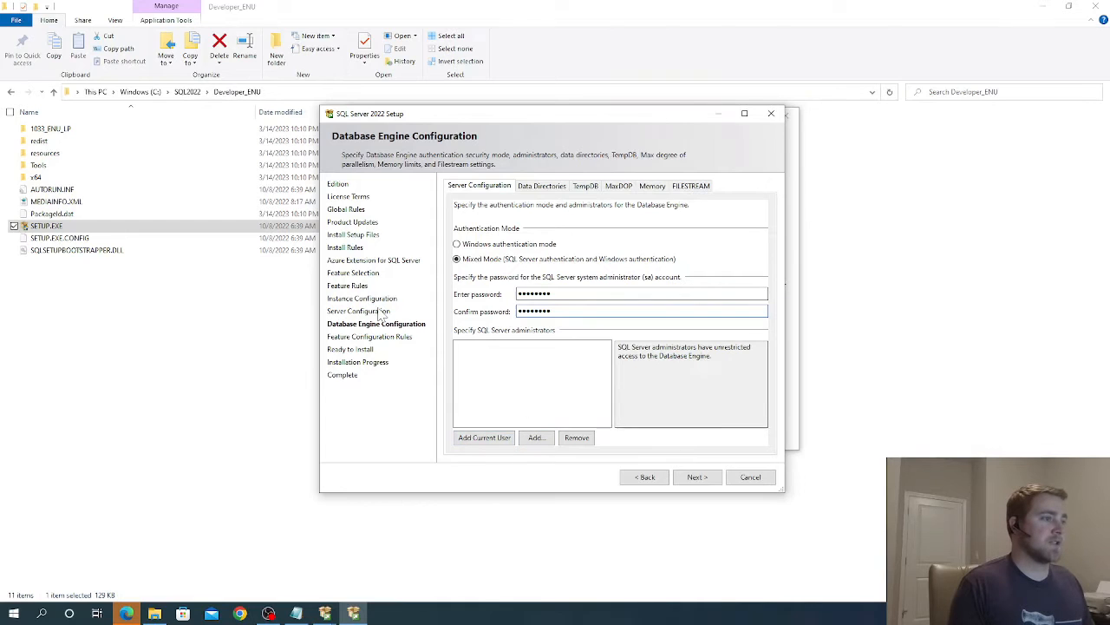
Try adding the current user as a SQL Server administrator, and remove the entry from the list.
click(508, 443)
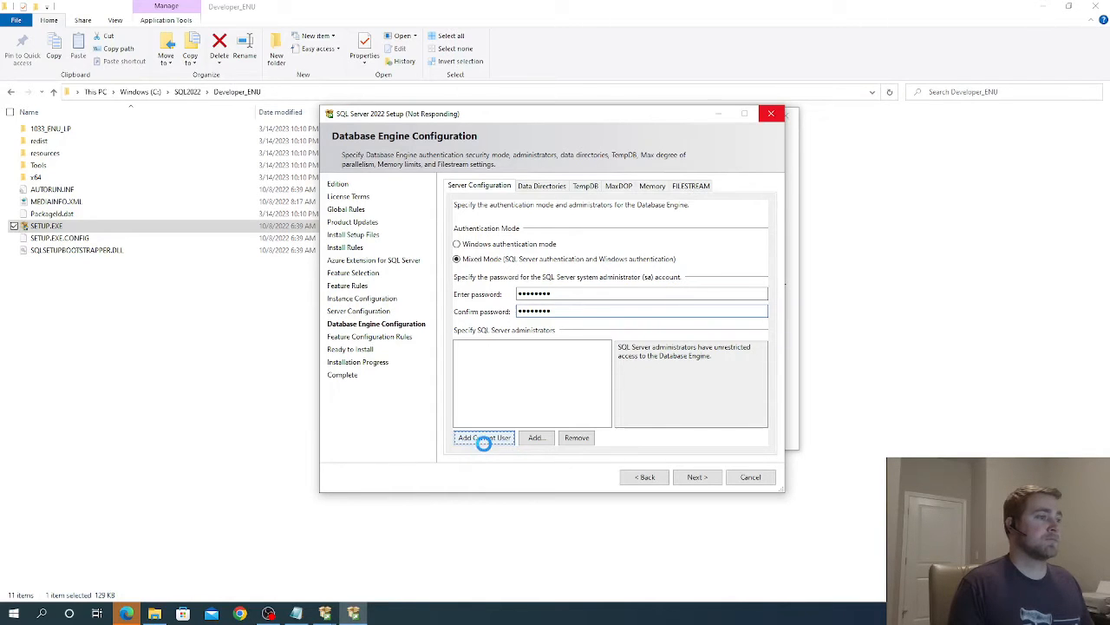
click(542, 186)
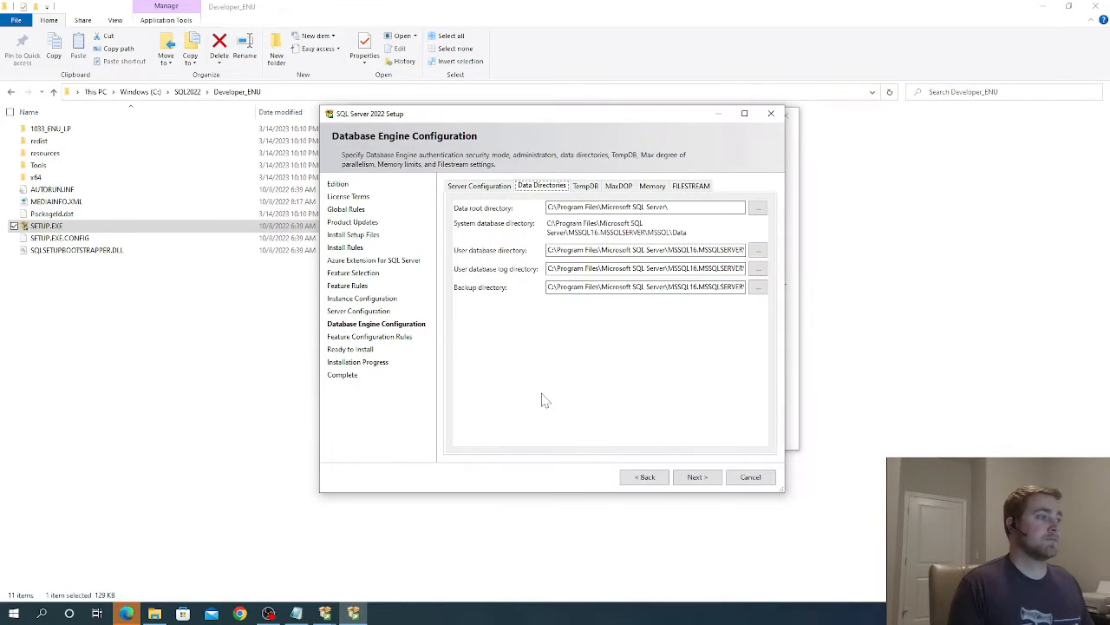
click(488, 187)
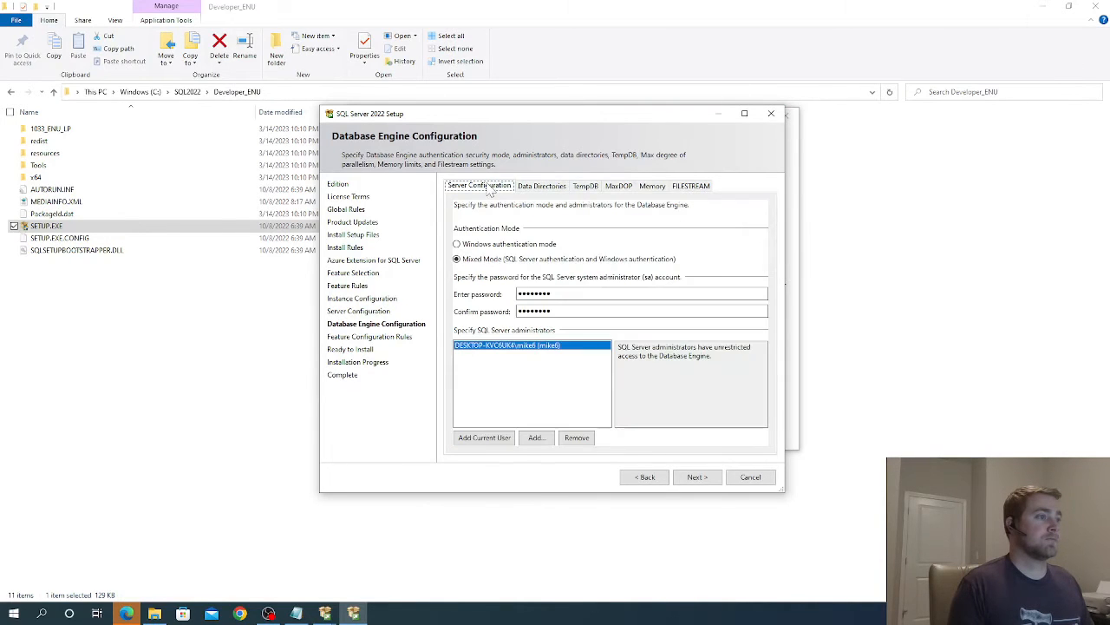
click(576, 437)
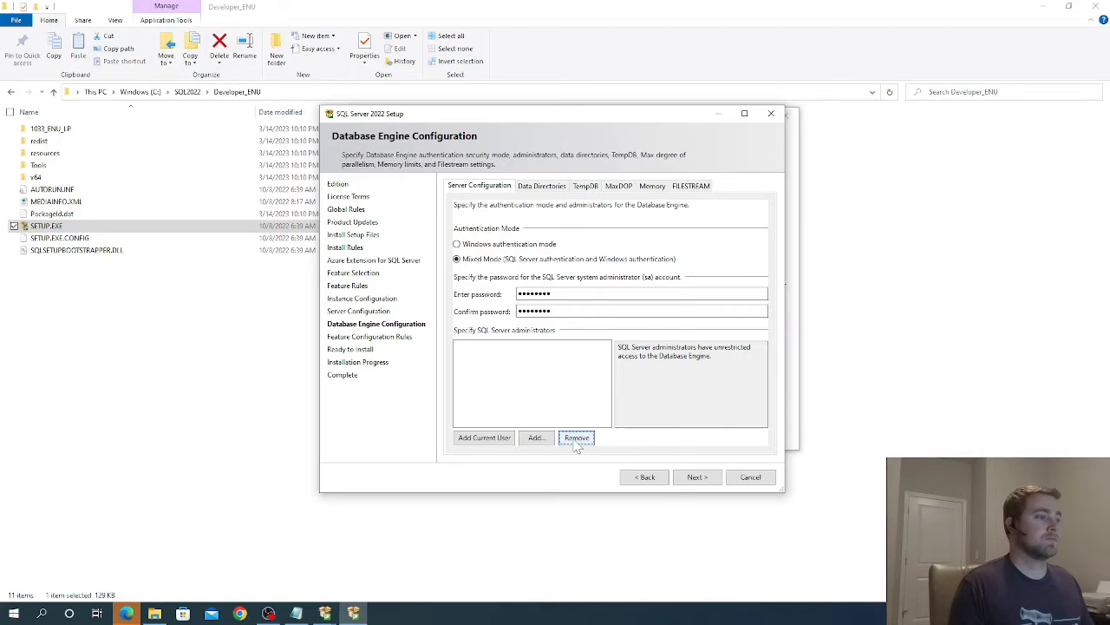
Add the current Windows user to the SQL Server administrators and check the list.
click(509, 444)
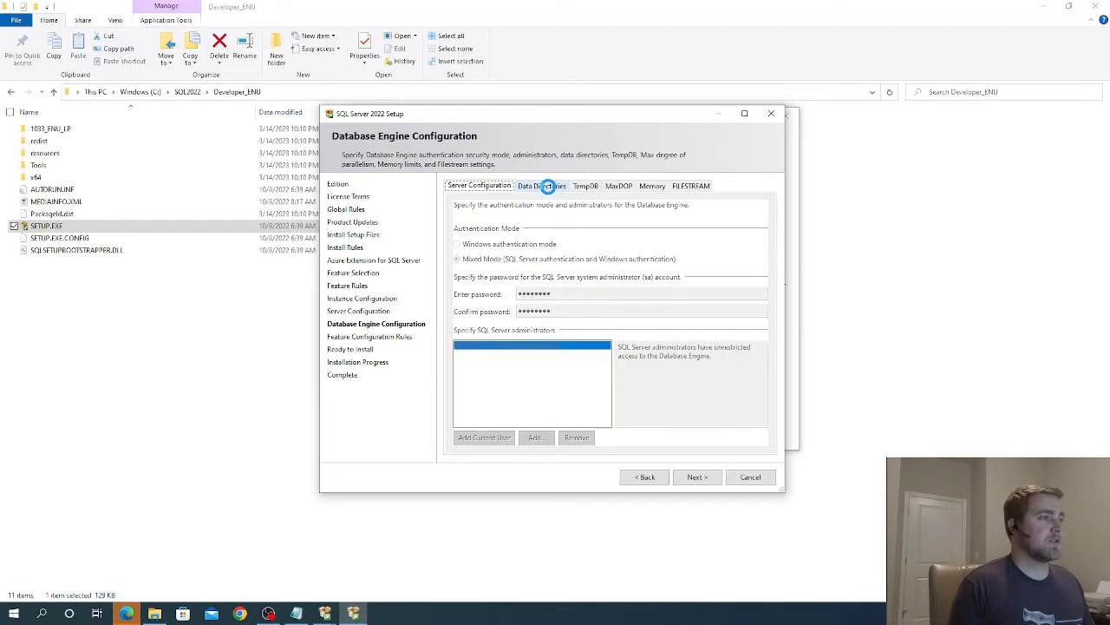
click(549, 188)
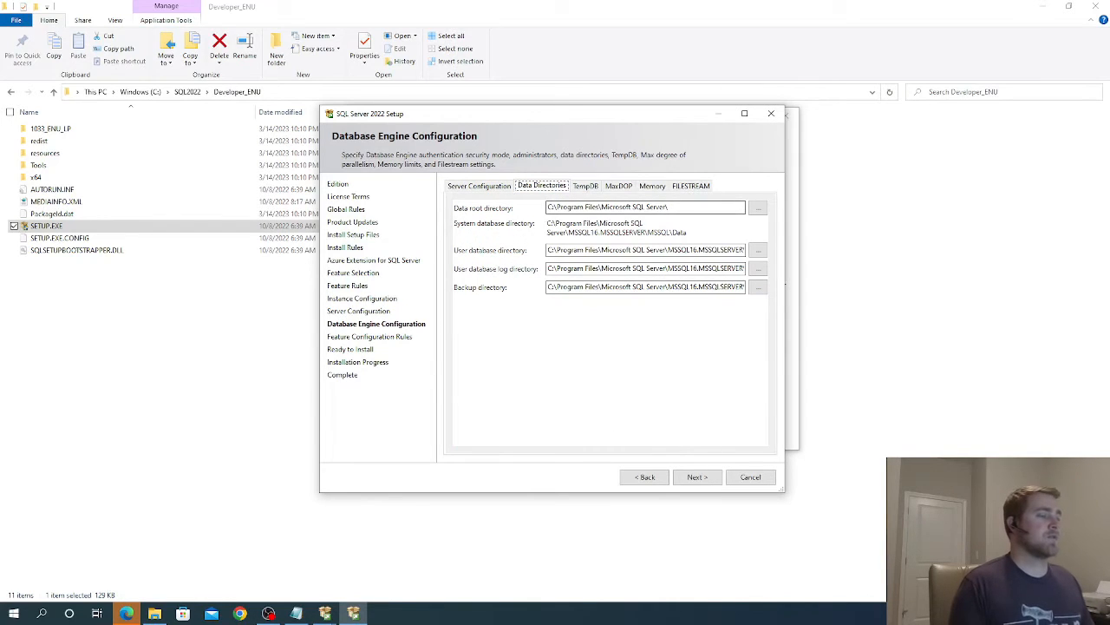
click(505, 189)
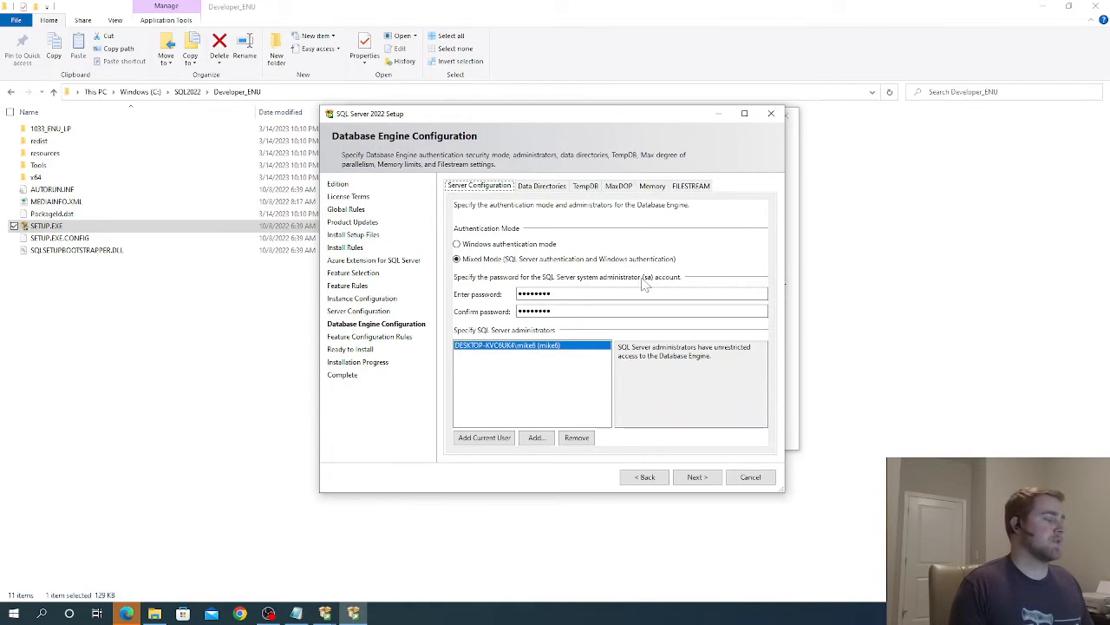
Examine the drives and paths of the data root, user database log and backup directories.
click(549, 187)
drag(670, 206, 547, 206)
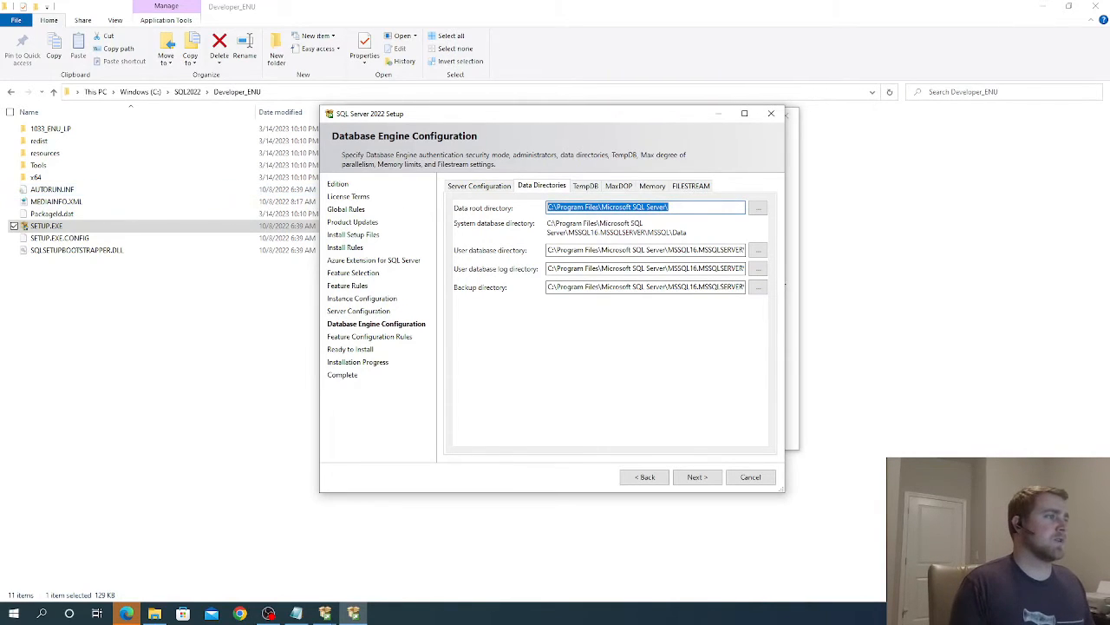
click(669, 207)
drag(669, 207, 552, 207)
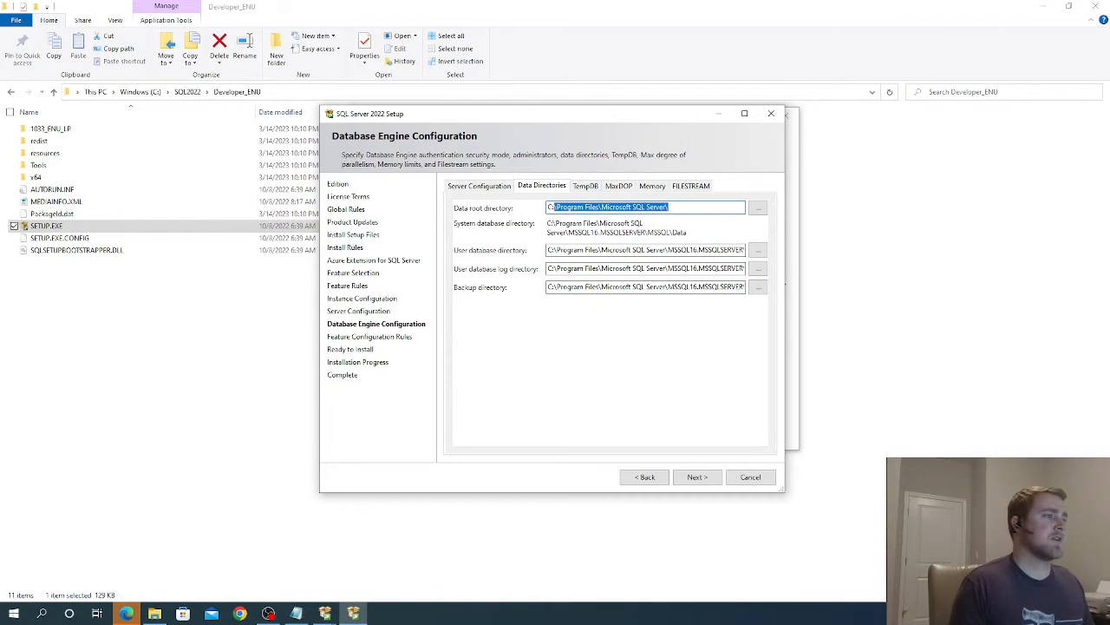
click(550, 208)
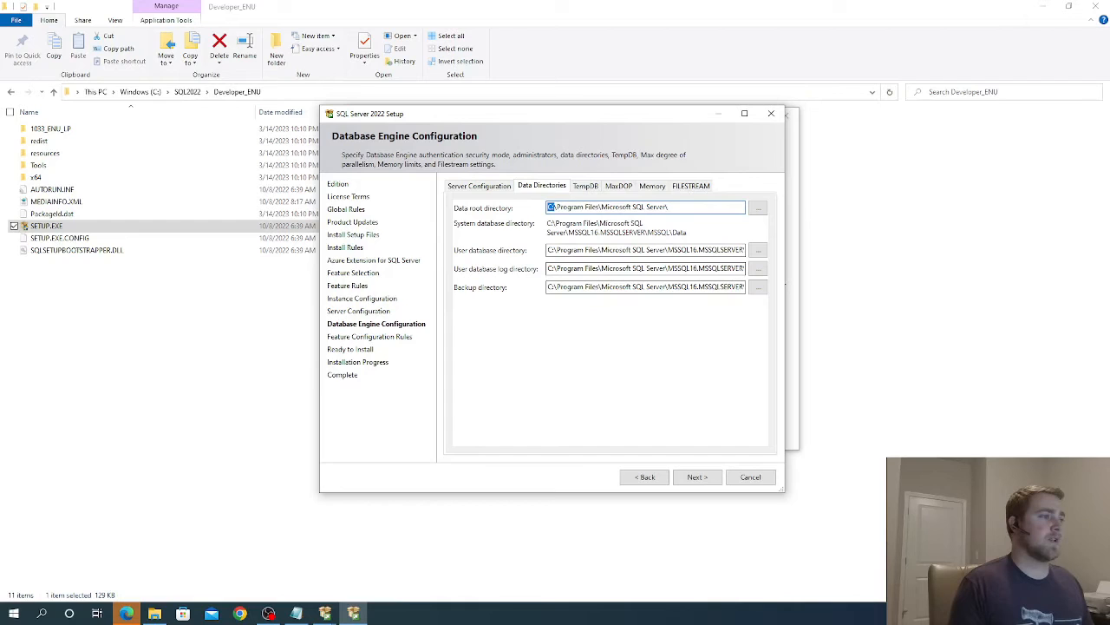
drag(547, 269, 552, 269)
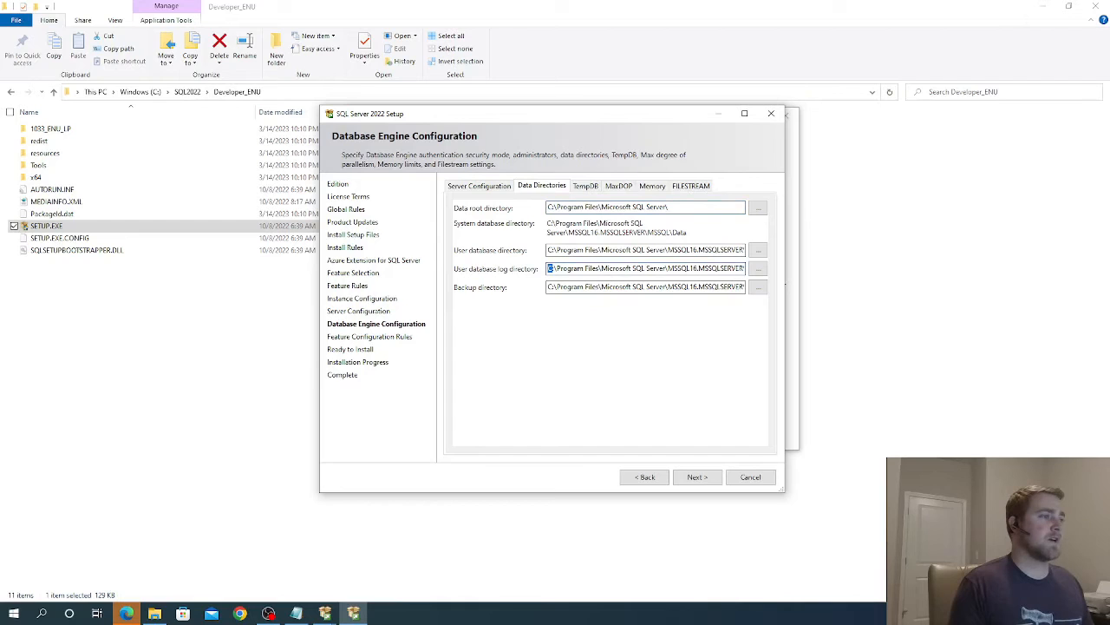
click(548, 288)
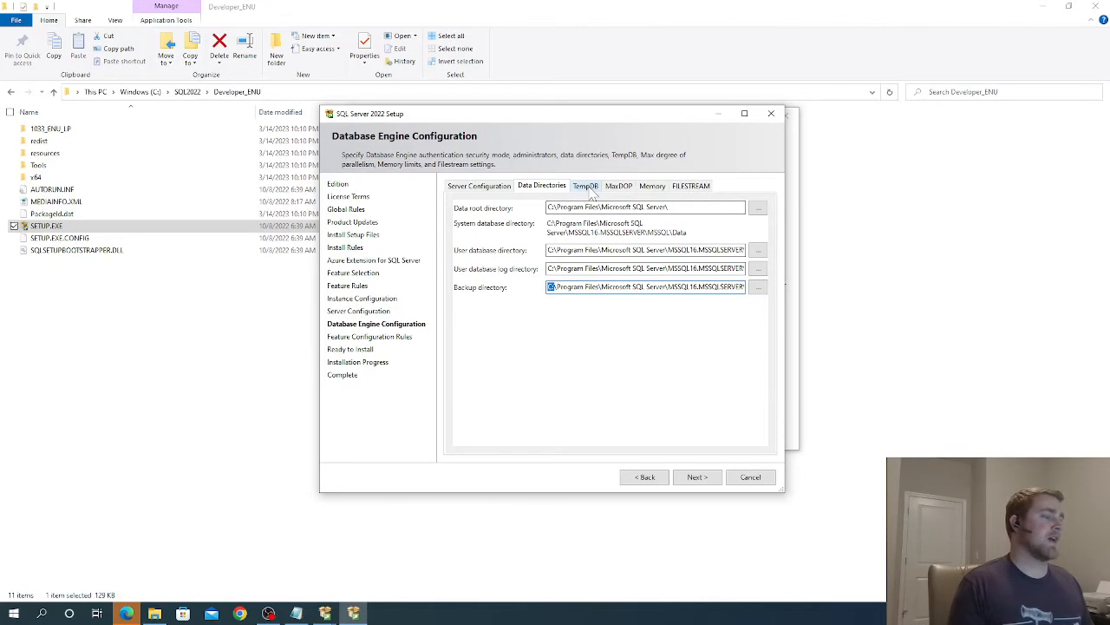
Shorten the data root directory to C: and check the resulting user database directory path.
drag(666, 208, 578, 207)
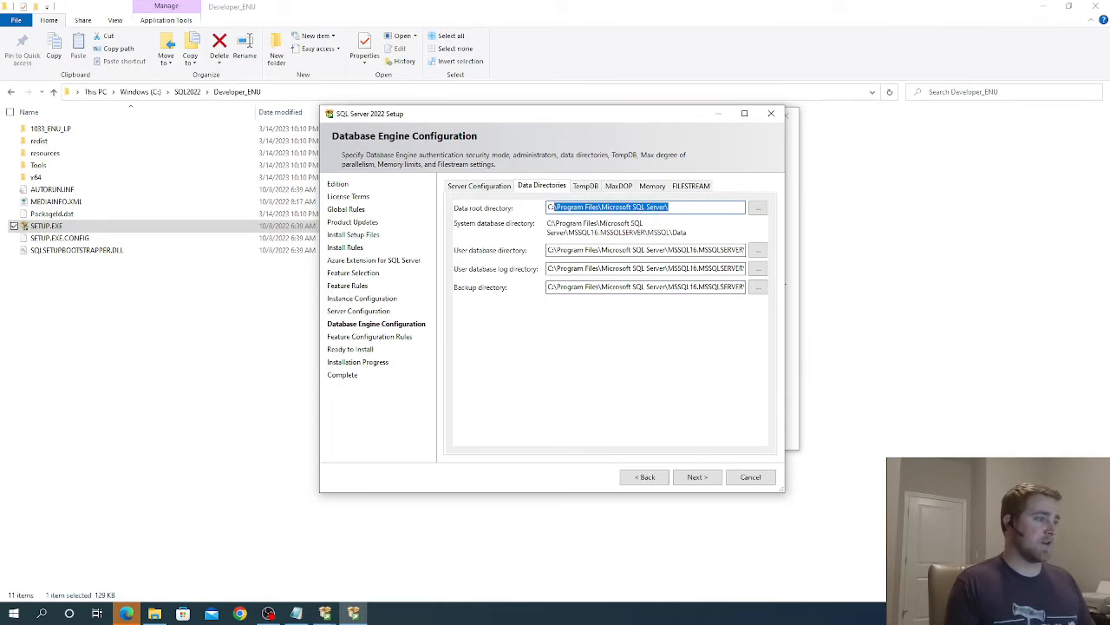
key(BackSpace)
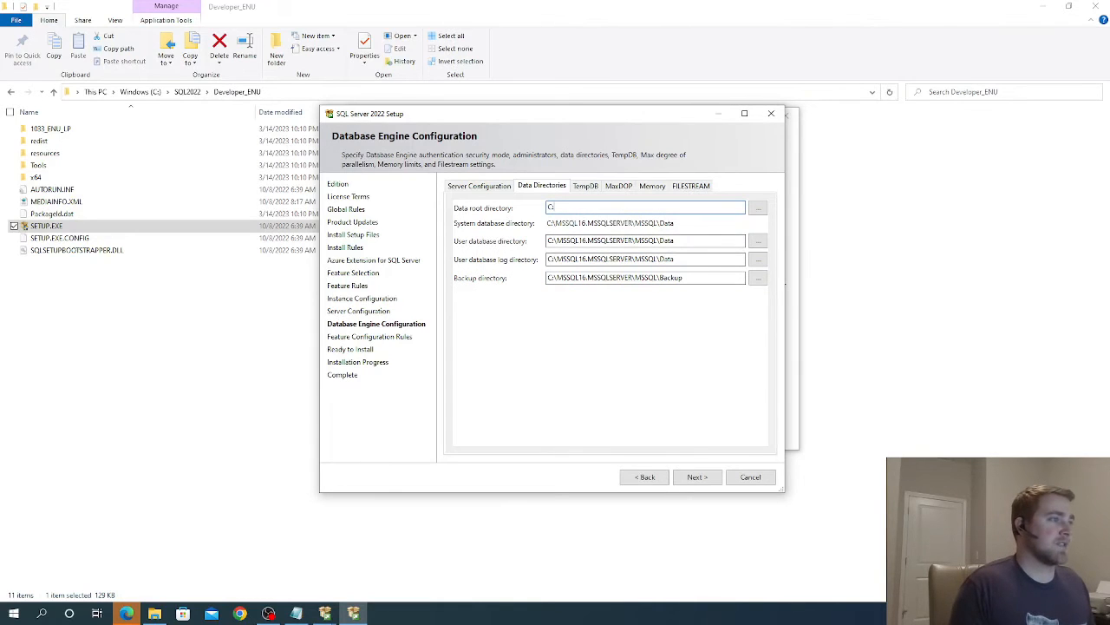
drag(556, 240, 583, 240)
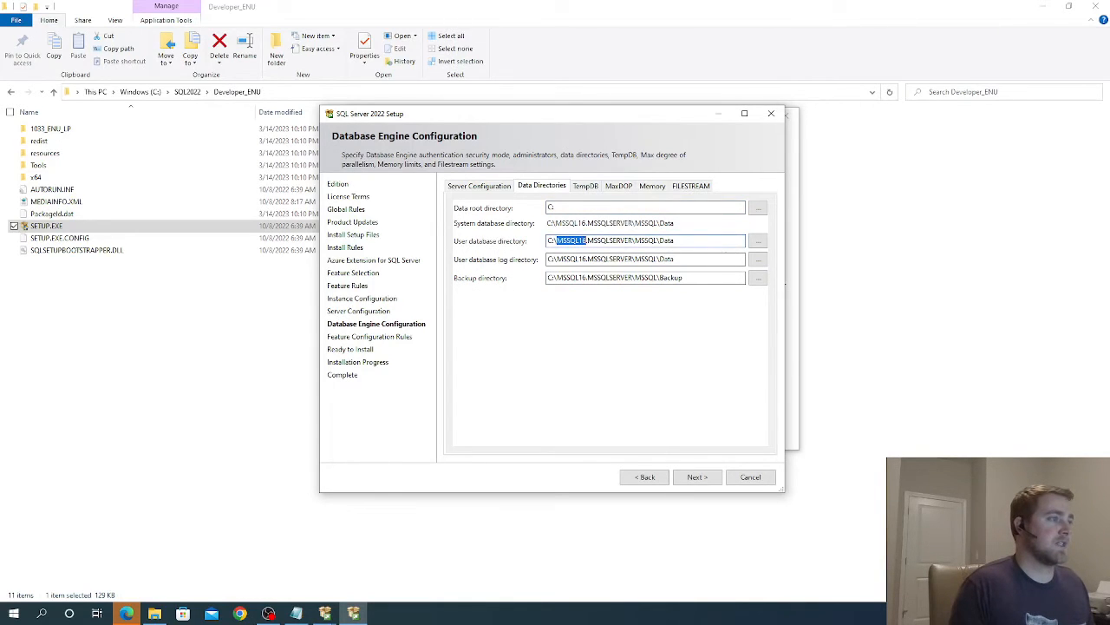
Set the TempDB data files' initial size and autogrowth to 100 MB, and the TempDB log file's initial size to 100 MB.
click(588, 185)
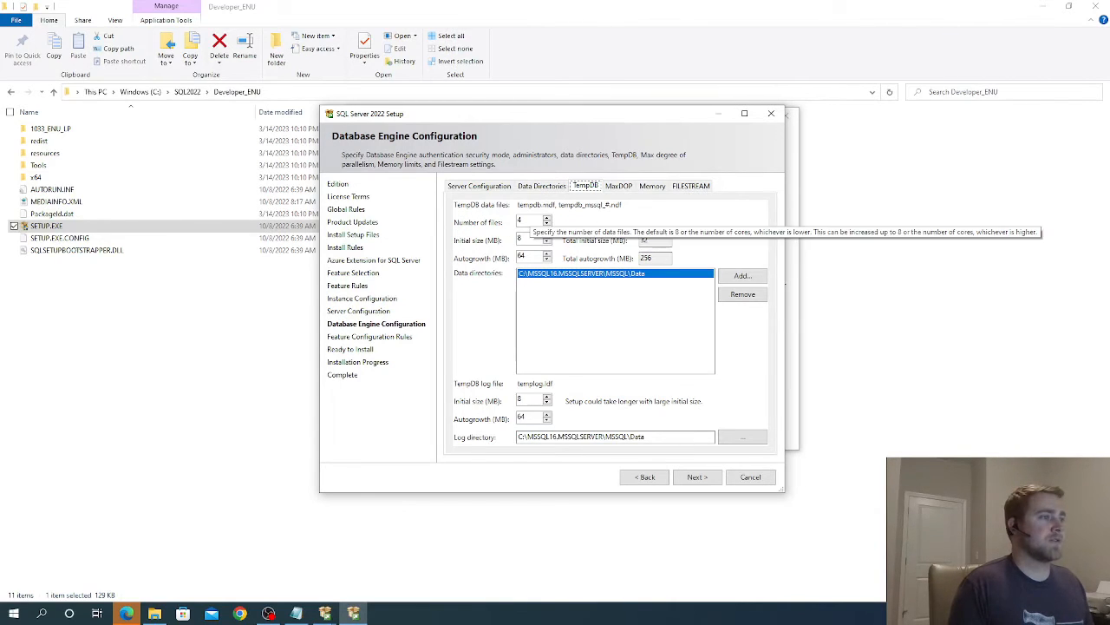
double_click(521, 222)
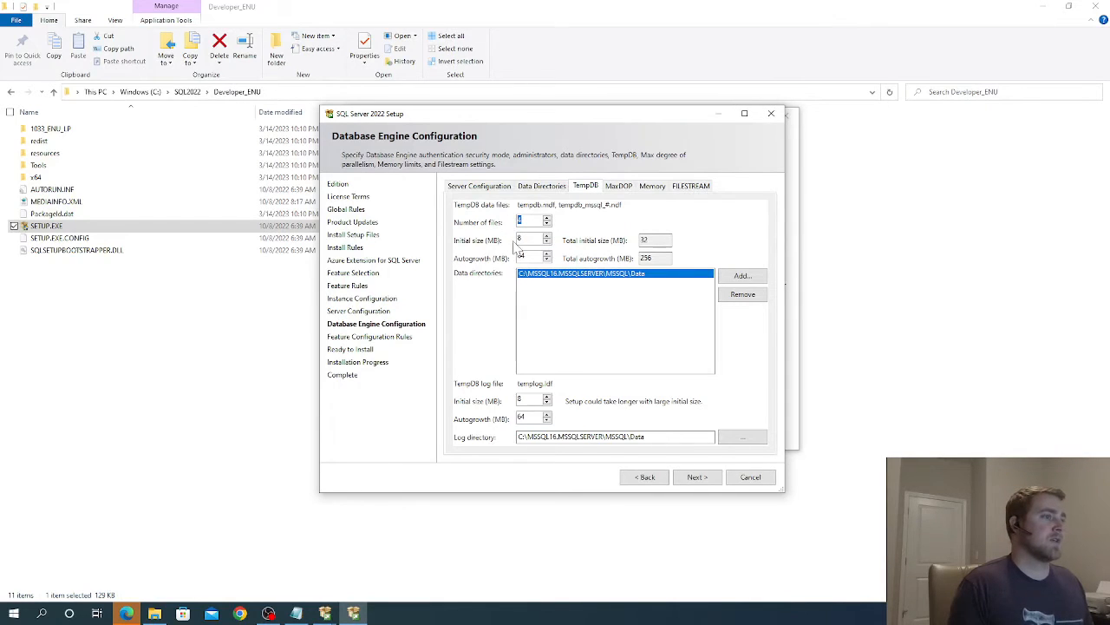
drag(524, 239, 484, 242)
key(BackSpace)
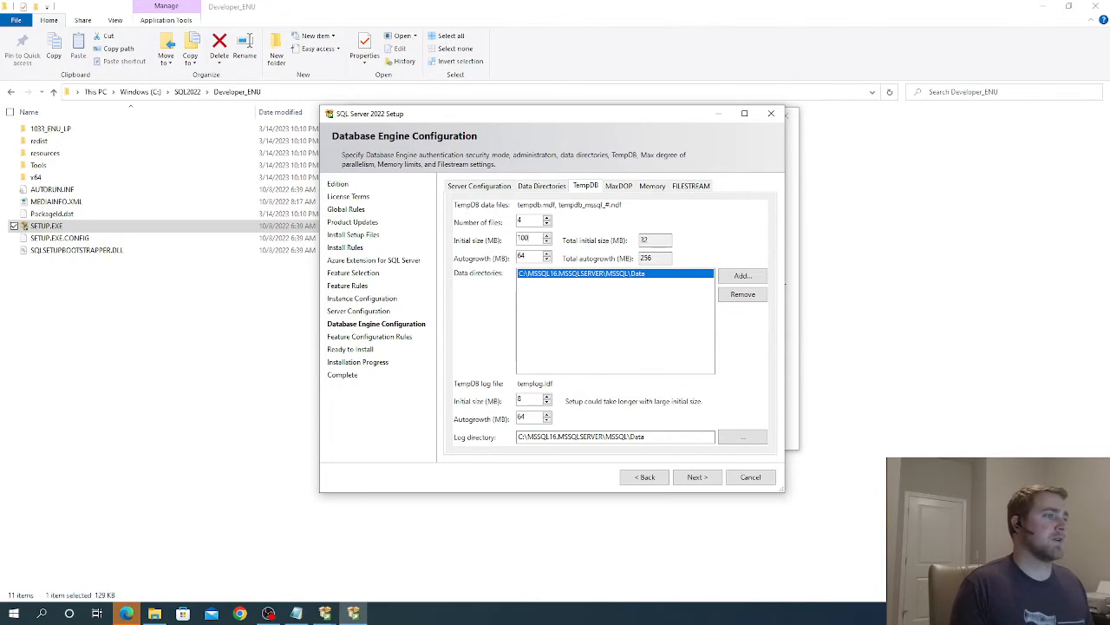
key(Tab)
text(10)
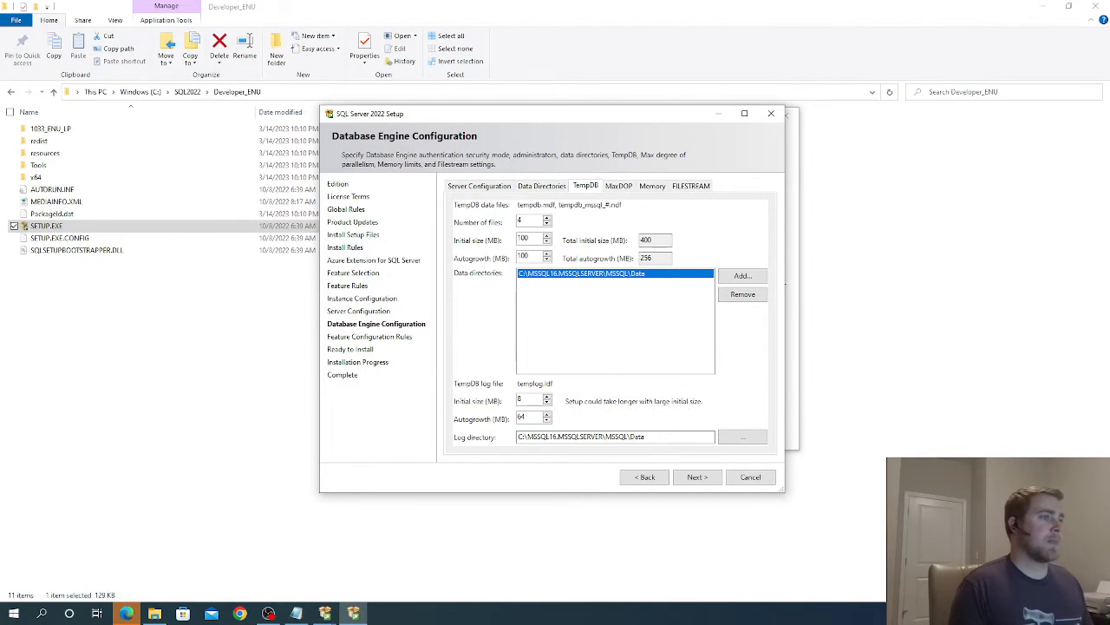
drag(526, 399, 491, 404)
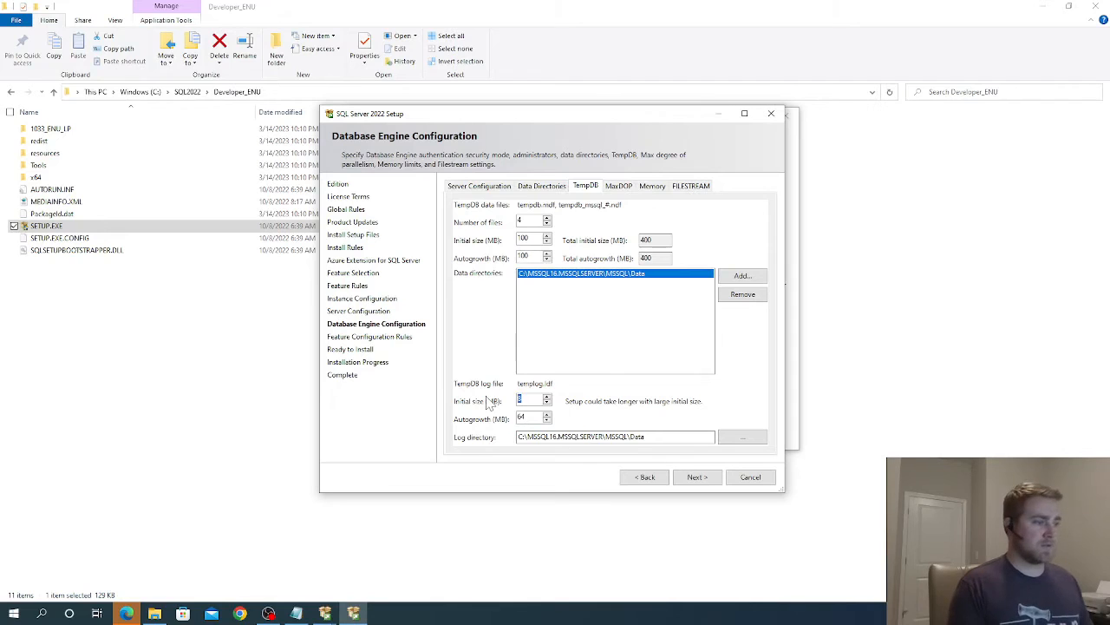
text(100)
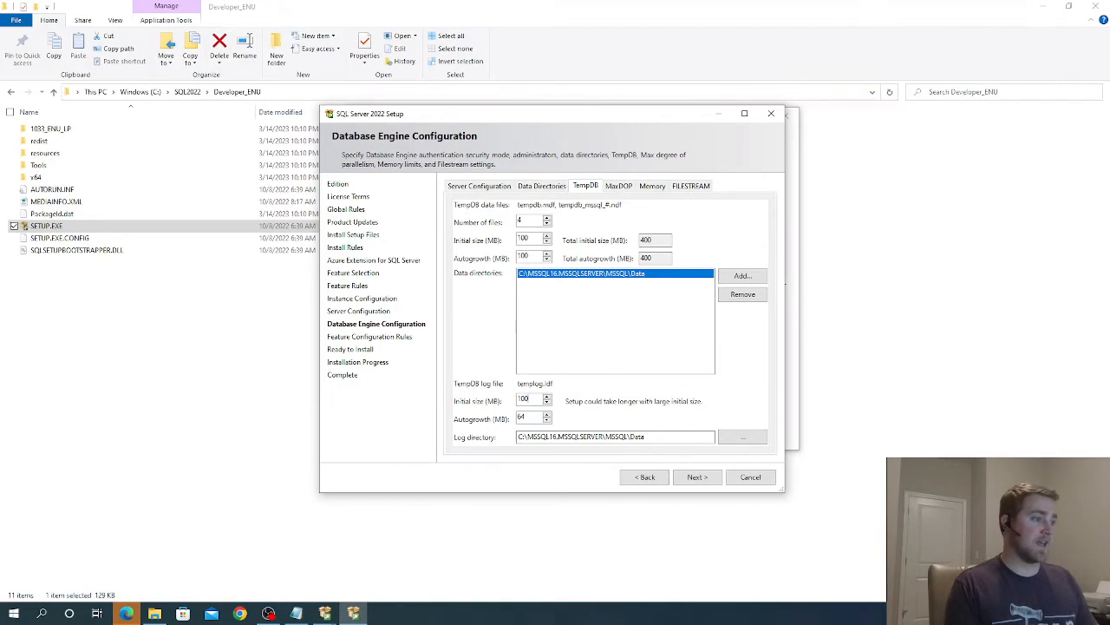
Set the initial size and autogrowth of both the TempDB data files and the TempDB log file to 50 MB.
key(Tab)
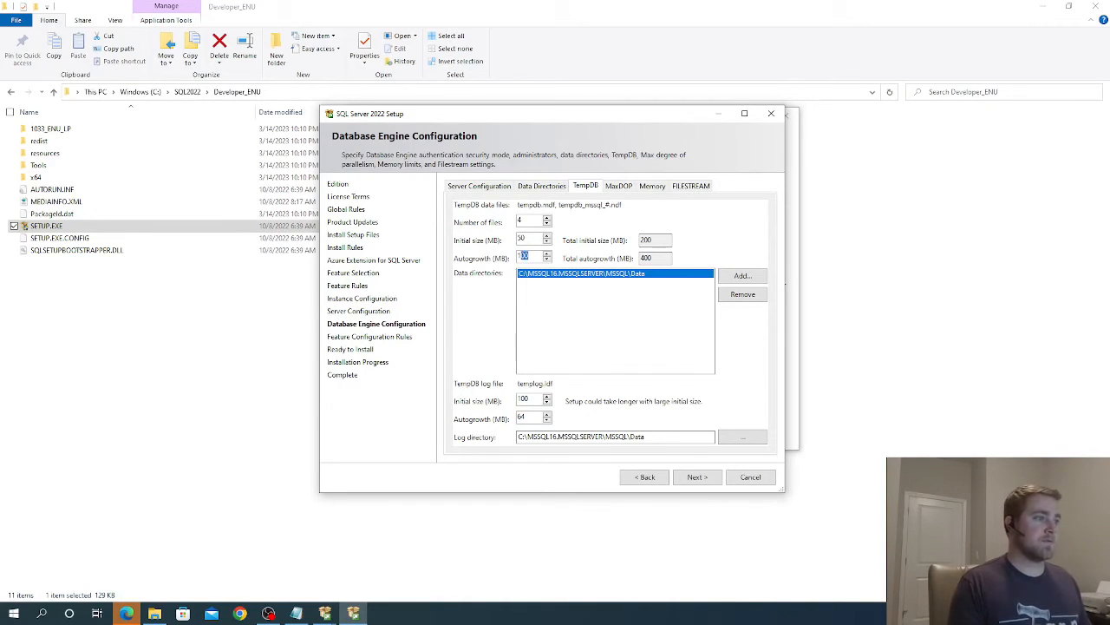
text(1)
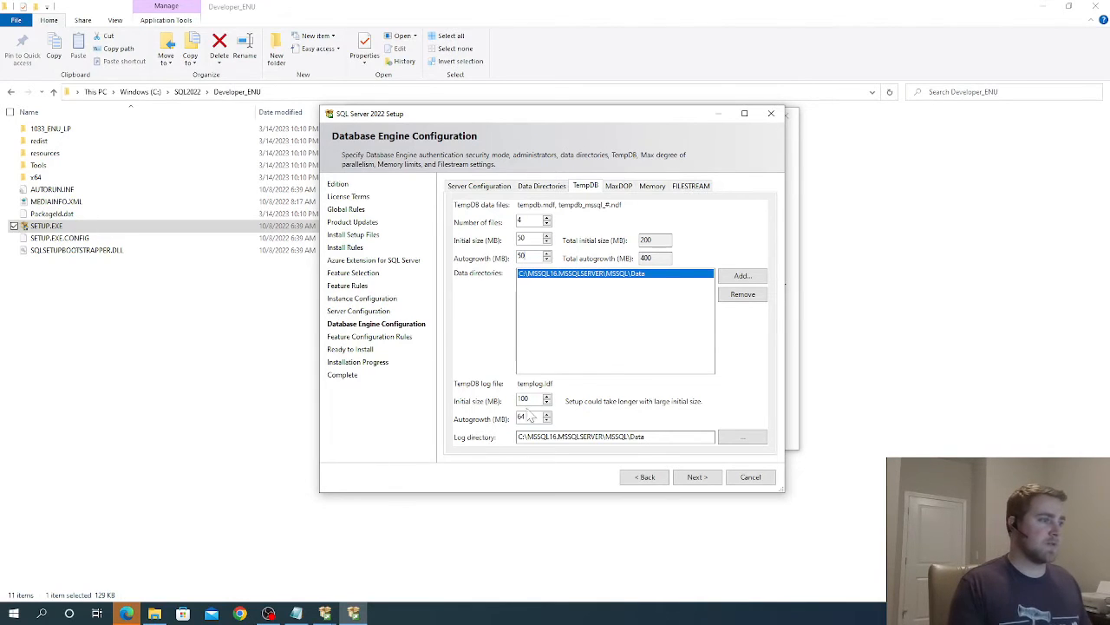
drag(531, 400, 516, 400)
key(BackSpace)
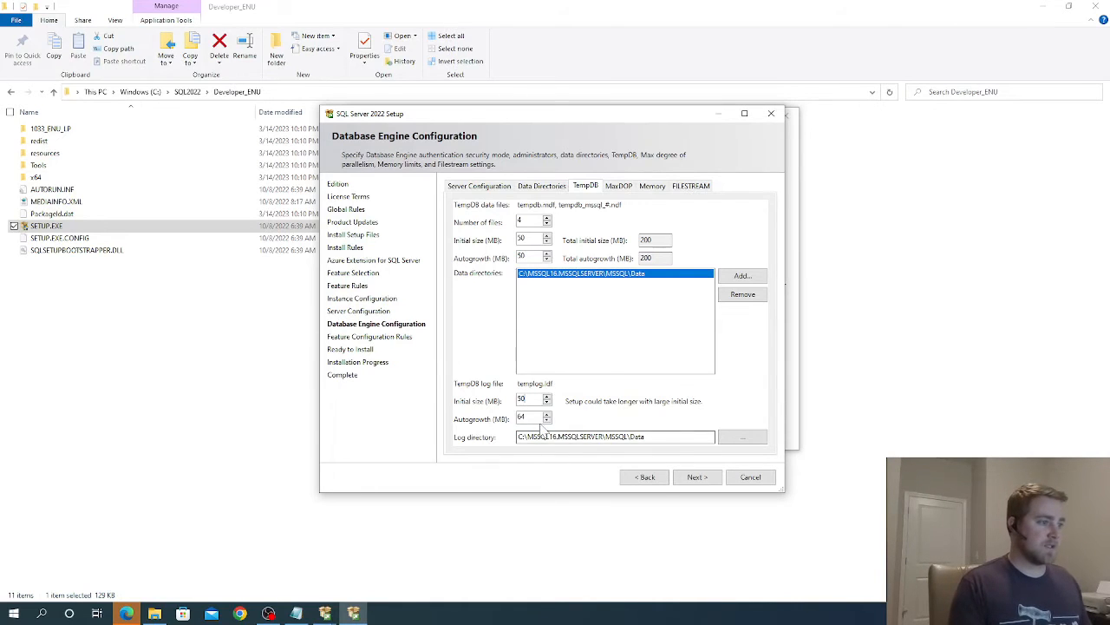
drag(530, 417, 517, 418)
text(50)
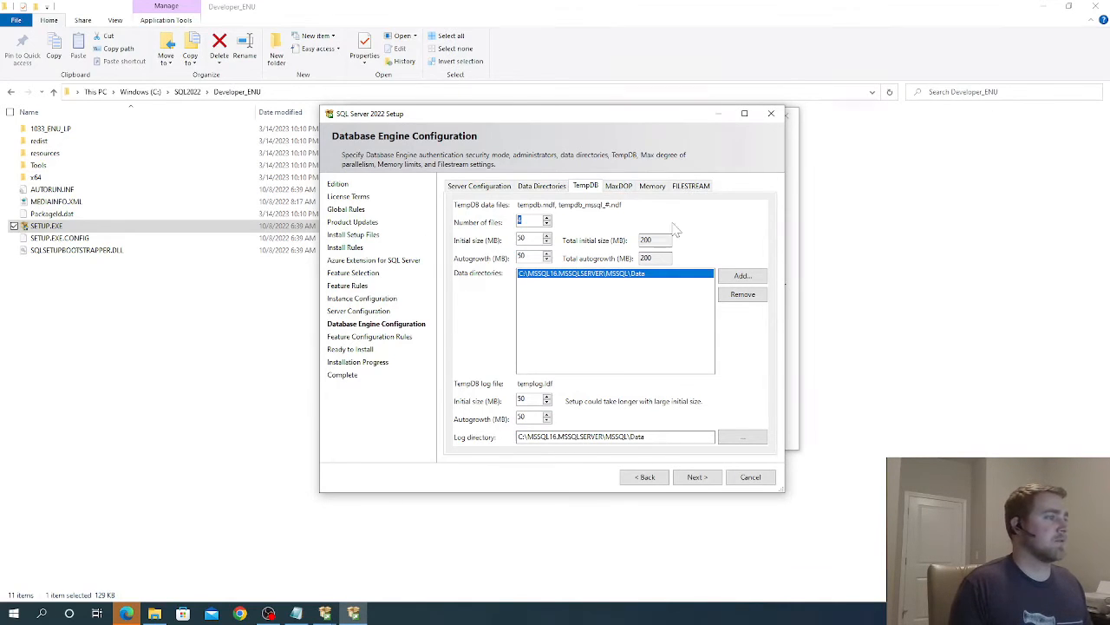
Set the maximum degree of parallelism (MaxDOP) to 2 and choose the Recommended server memory option.
click(623, 186)
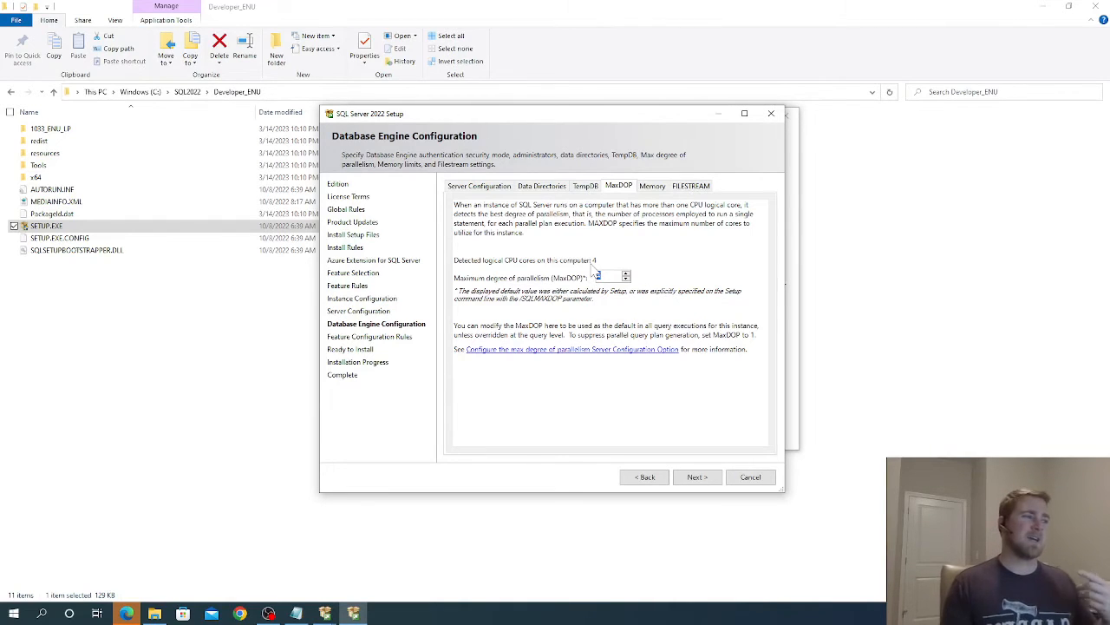
text(2)
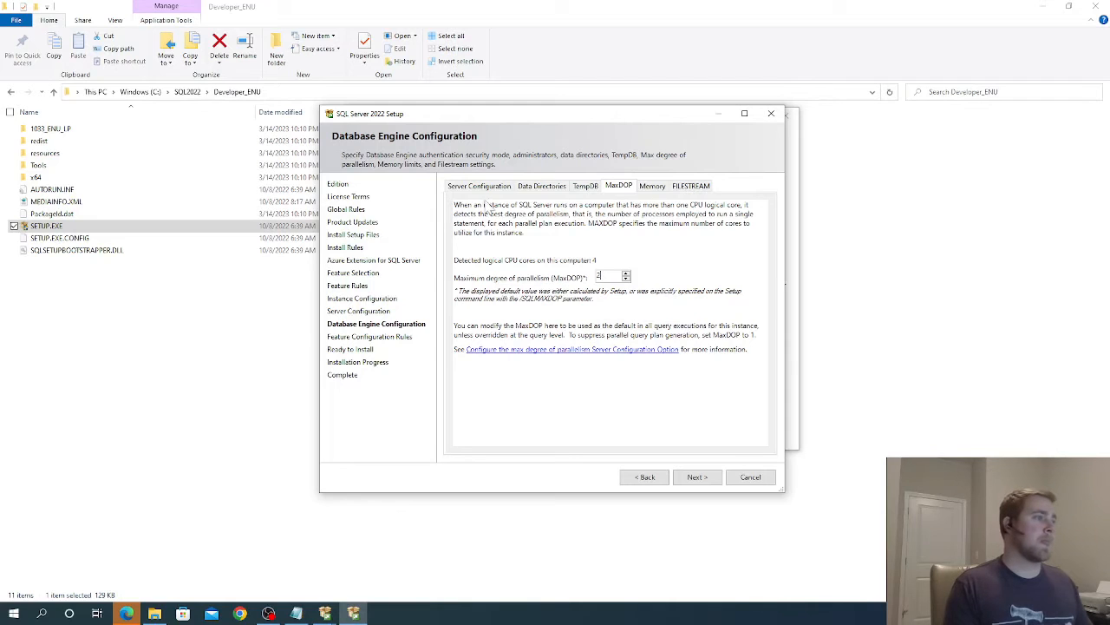
click(652, 185)
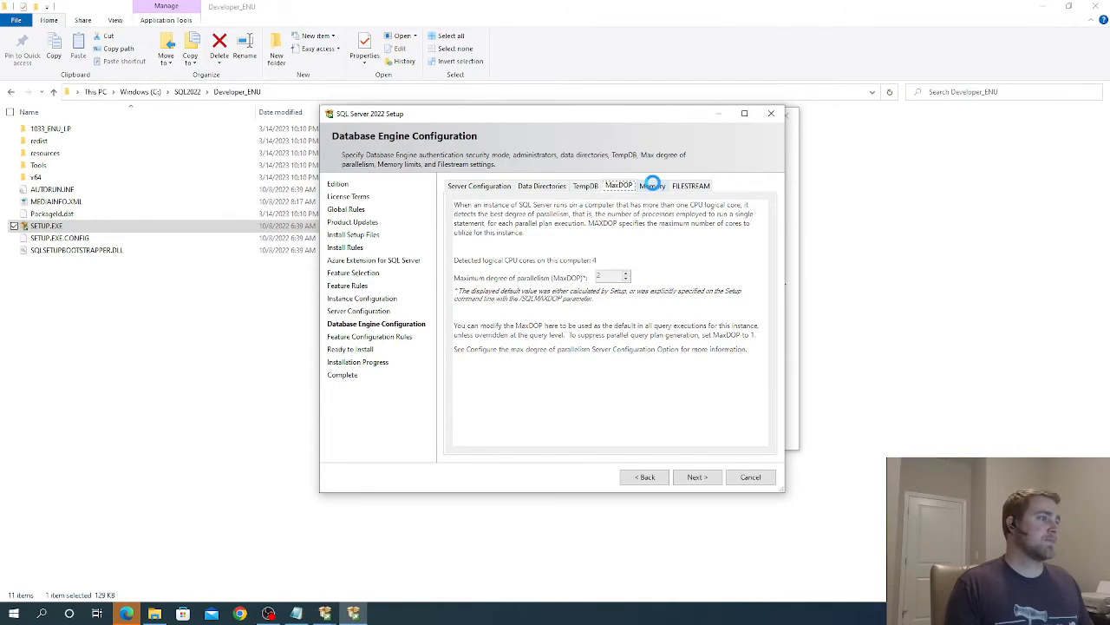
click(559, 267)
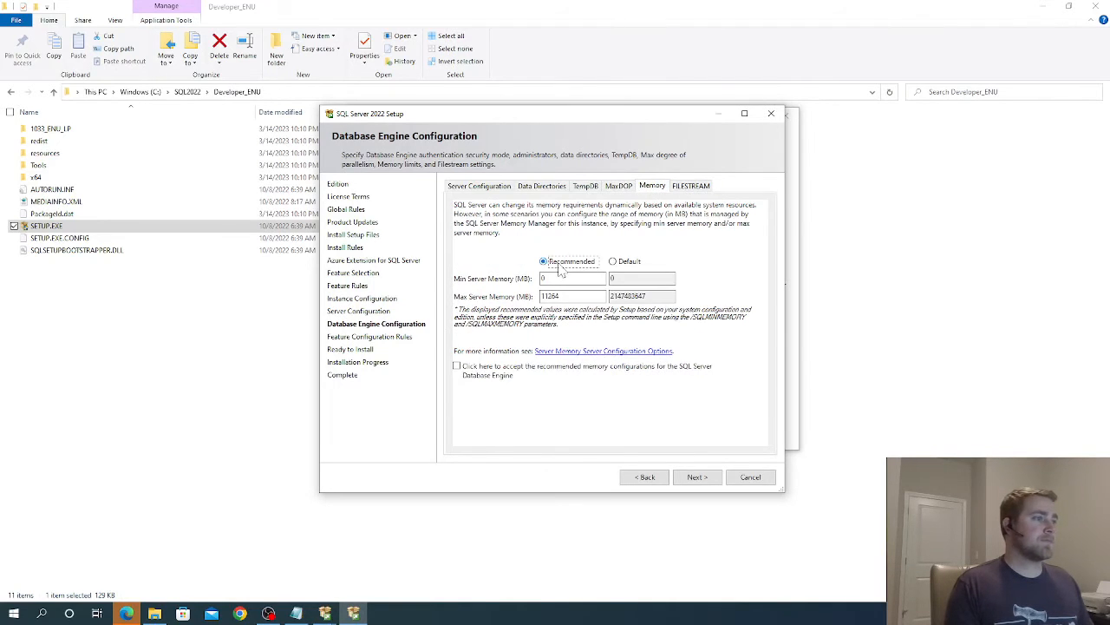
Set the minimum server memory to 500 MB.
key(Tab)
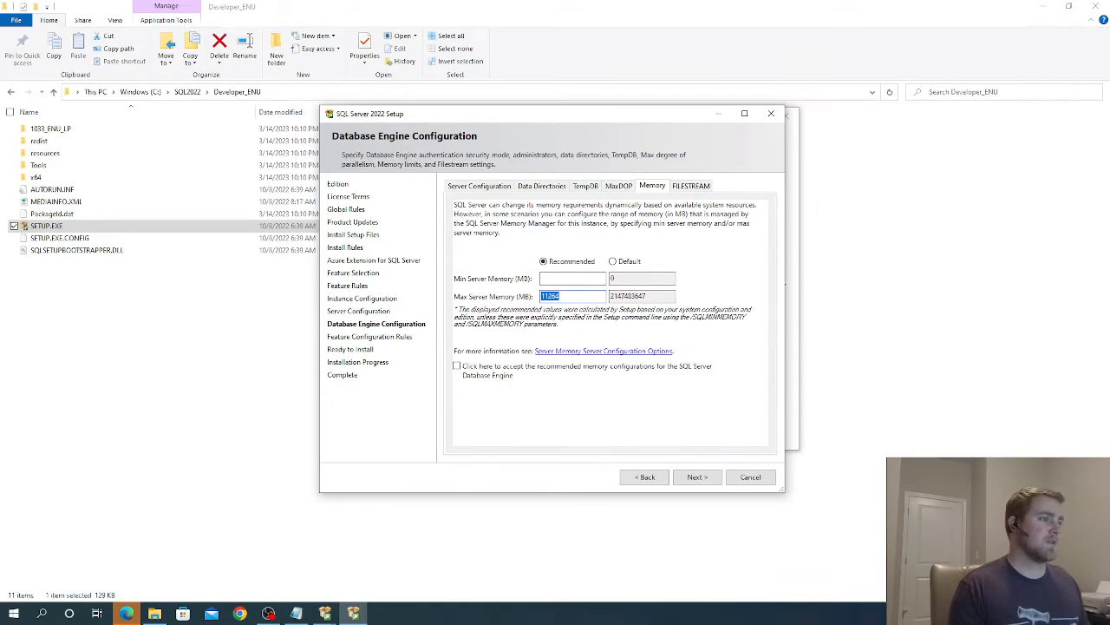
click(549, 296)
click(555, 277)
text(1000)
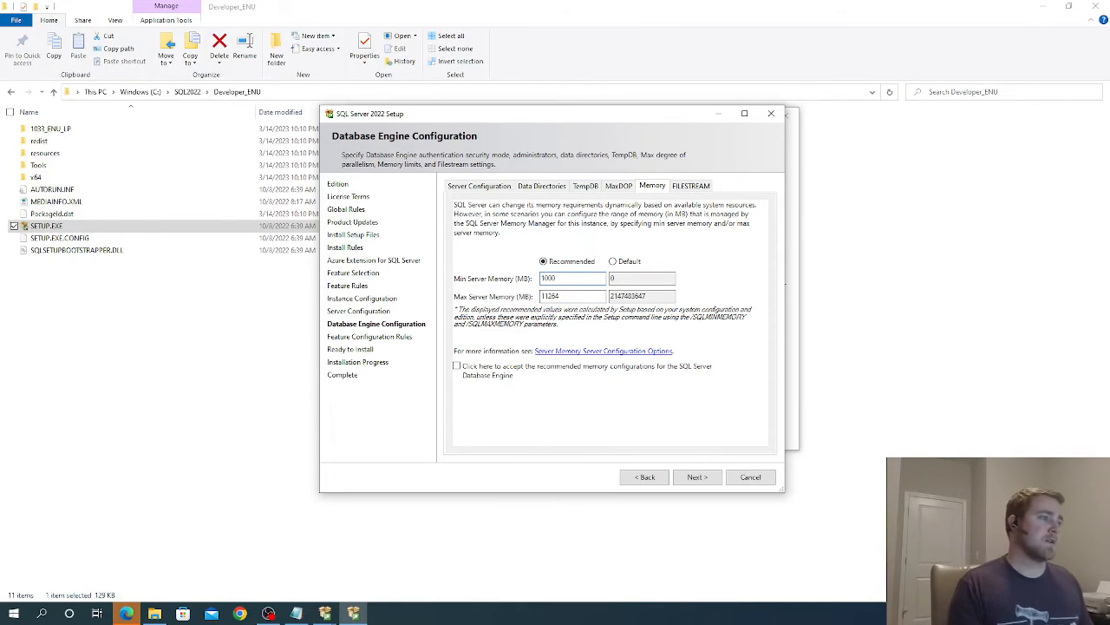
key(BackSpace)
key(BackSpace)
key(BackSpace)
key(BackSpace)
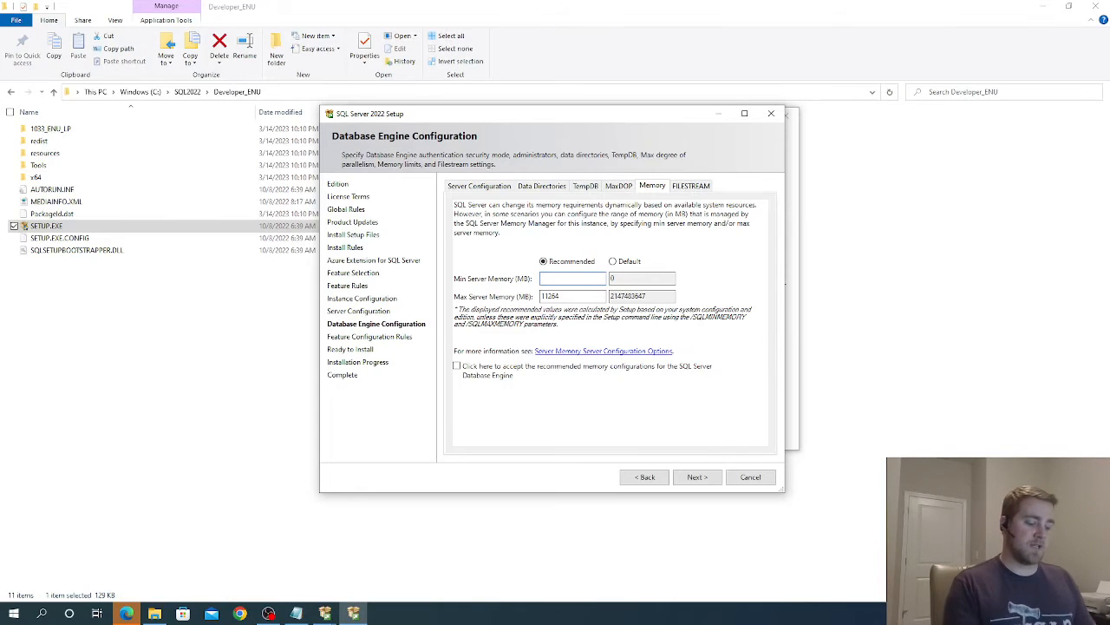
text(500)
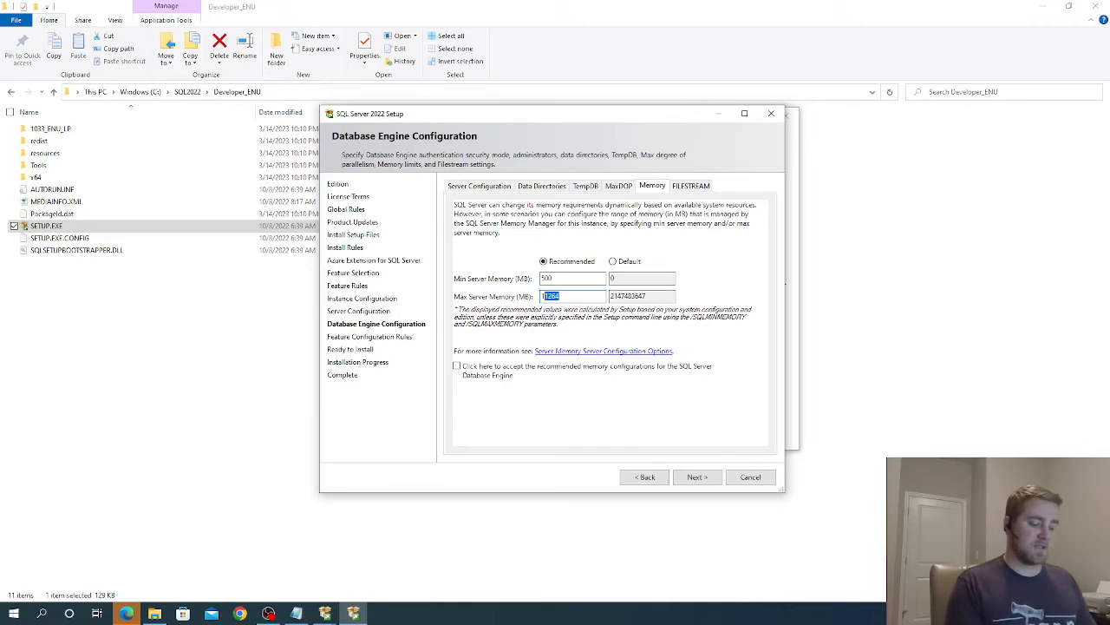
Set the maximum server memory to 3000 MB and accept the recommended memory configurations for the Database Engine.
text(1)
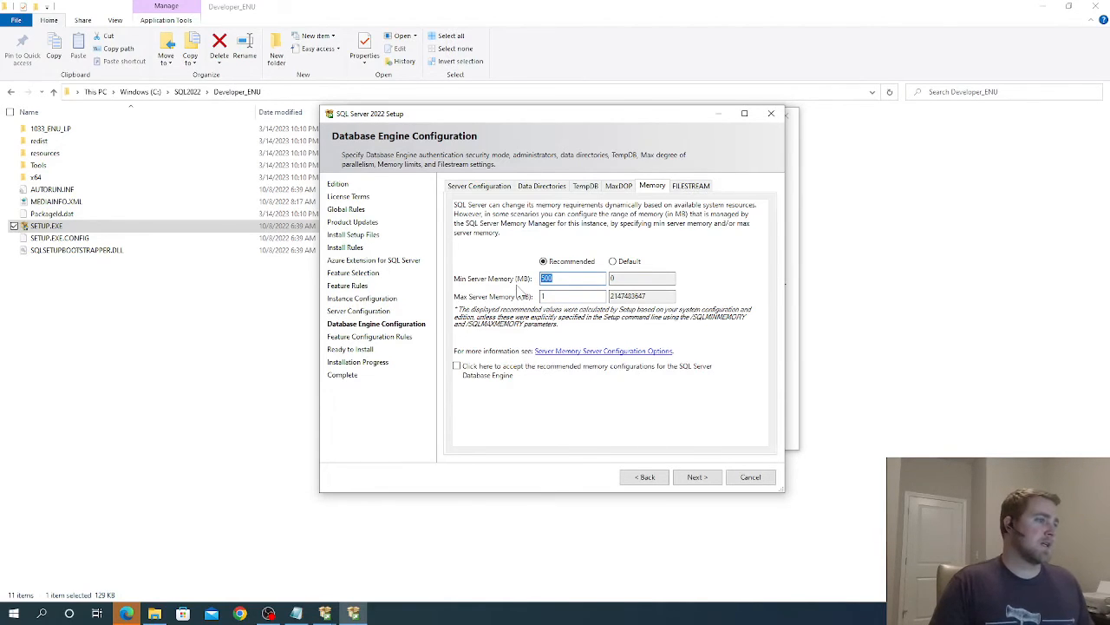
click(548, 278)
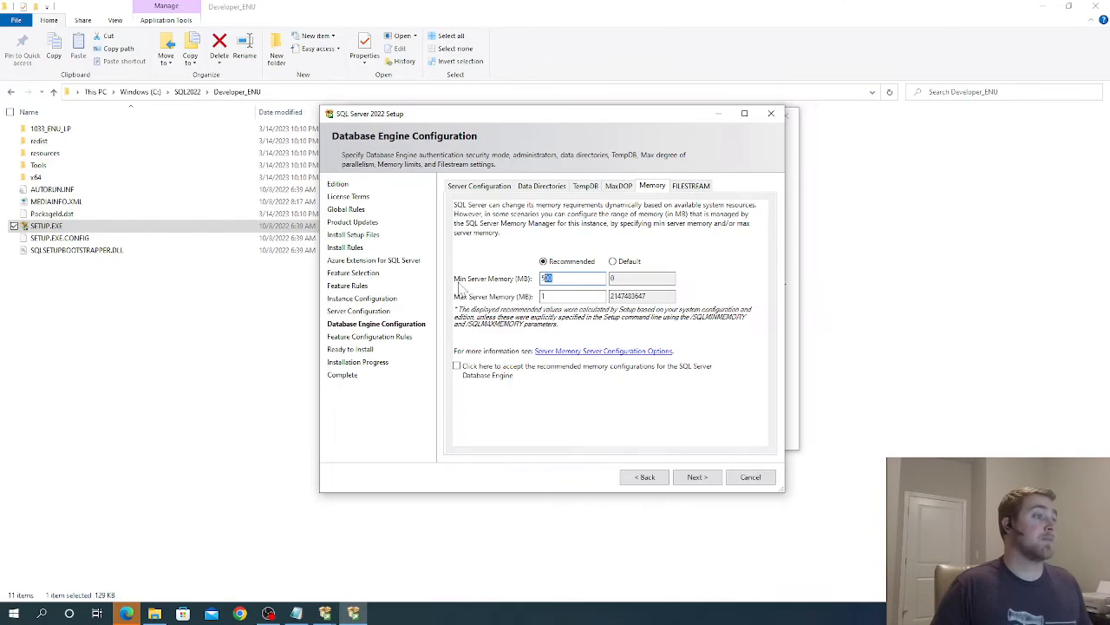
click(548, 298)
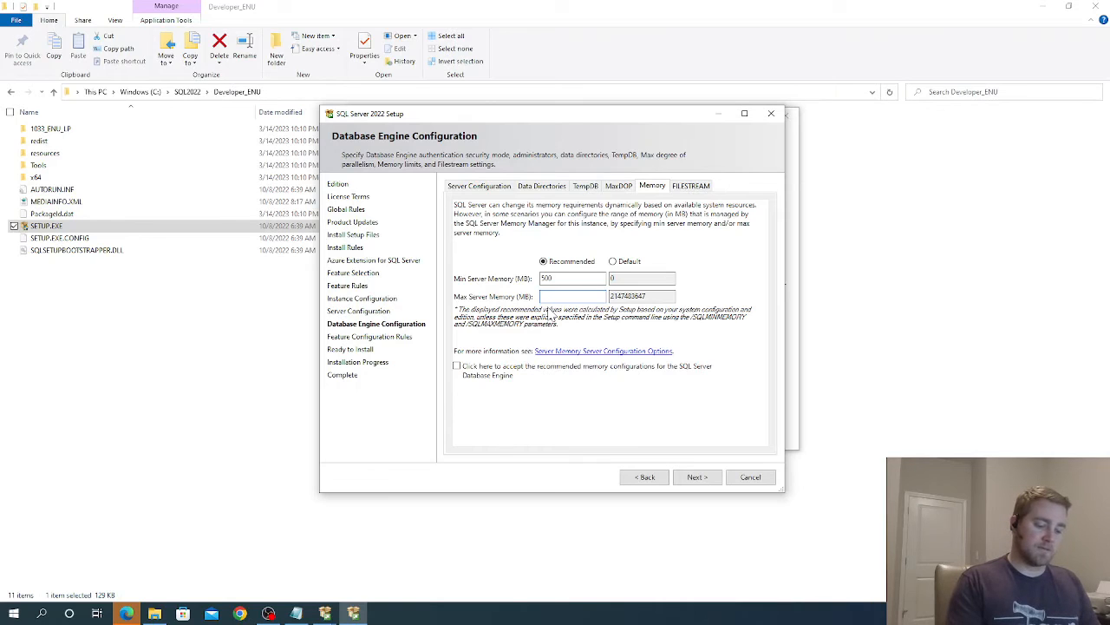
text(3000)
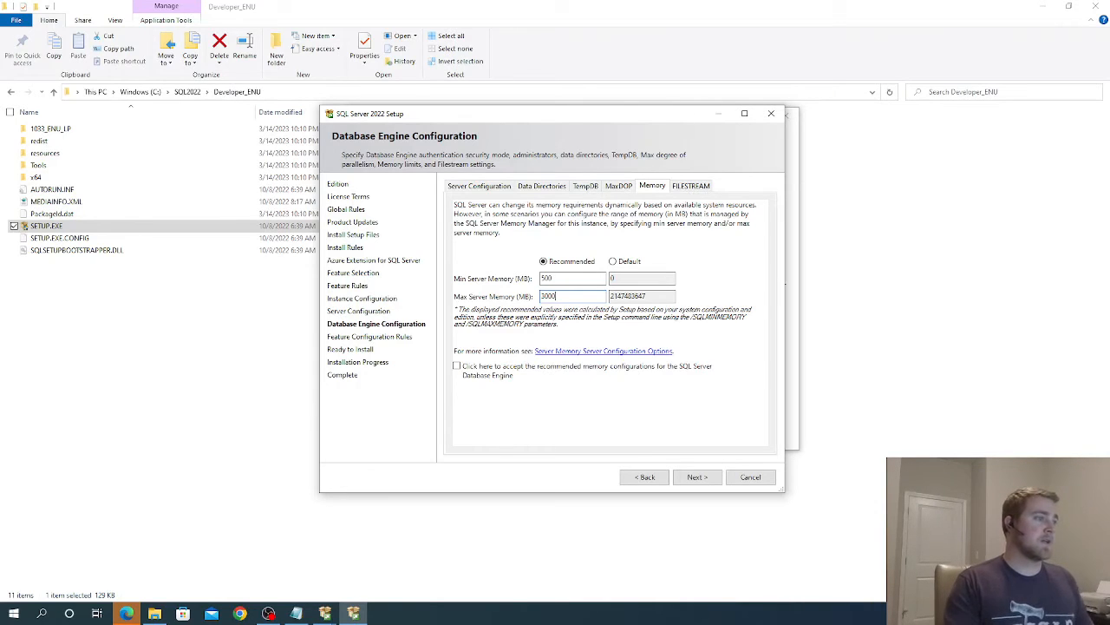
click(459, 368)
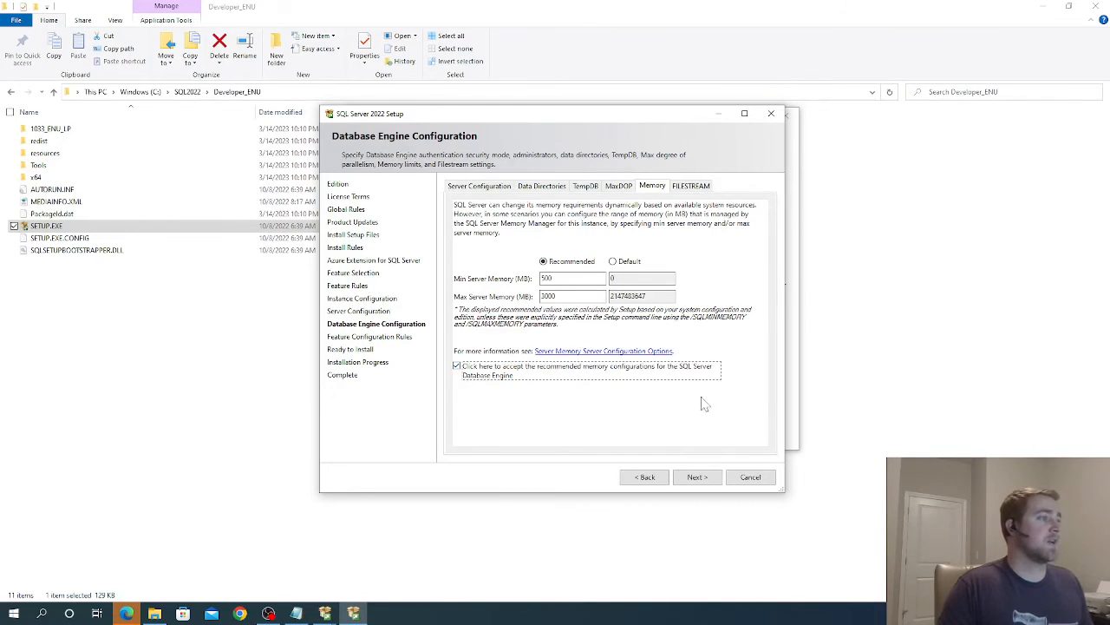
Proceed to the Ready to Install summary and start the SQL Server 2022 installation.
click(699, 478)
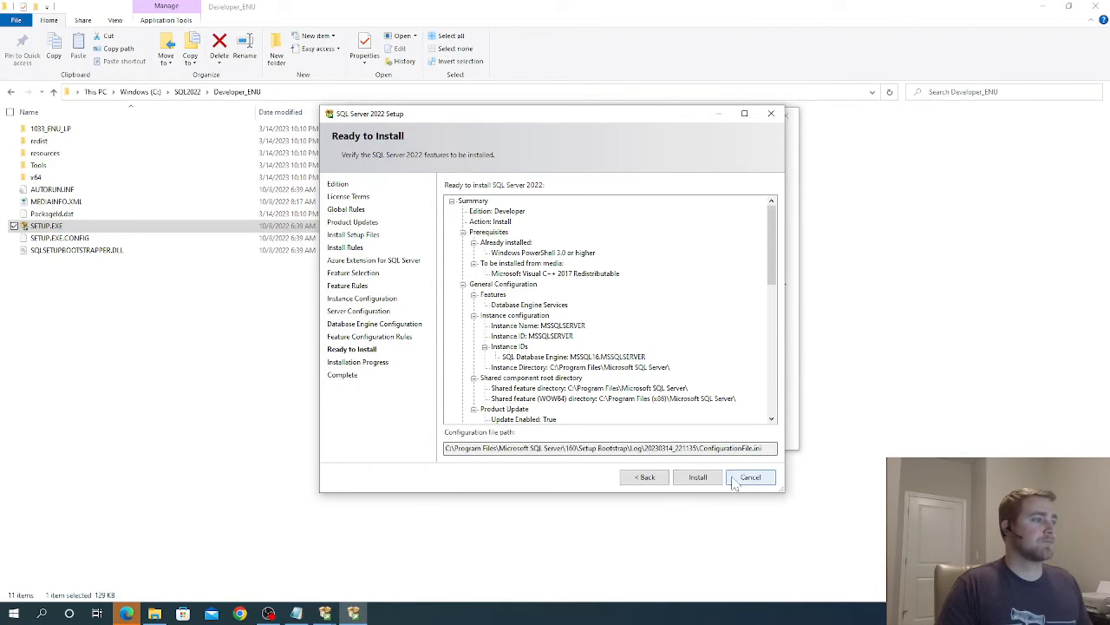
click(699, 478)
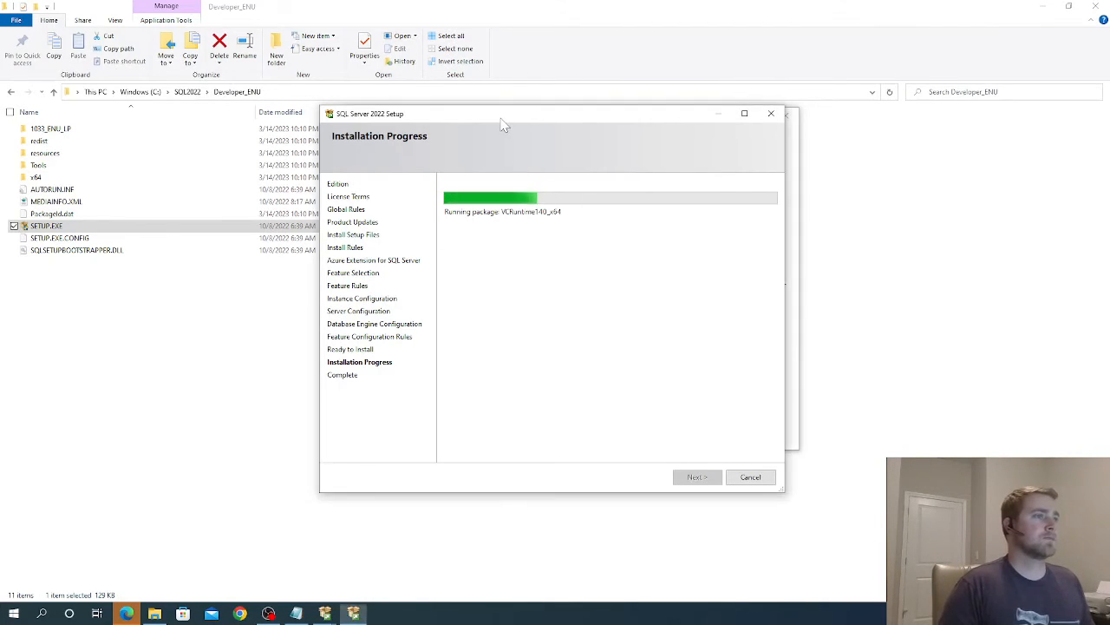
drag(501, 121, 527, 156)
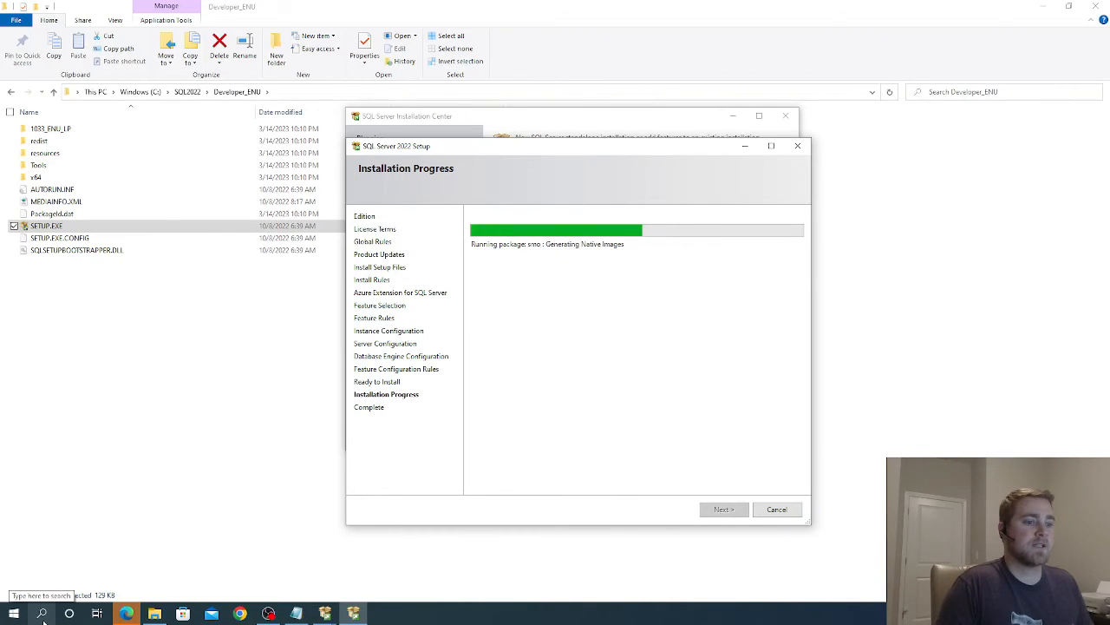
Search Windows for "man" and launch SQL Server Management Studio 19 while the installation runs.
click(42, 615)
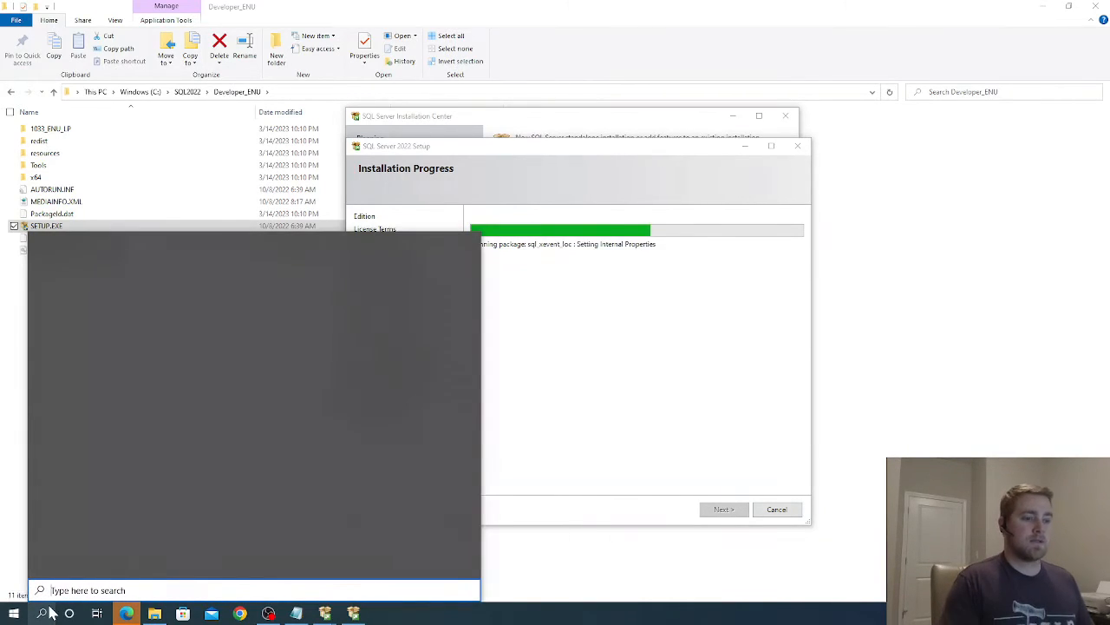
text(man)
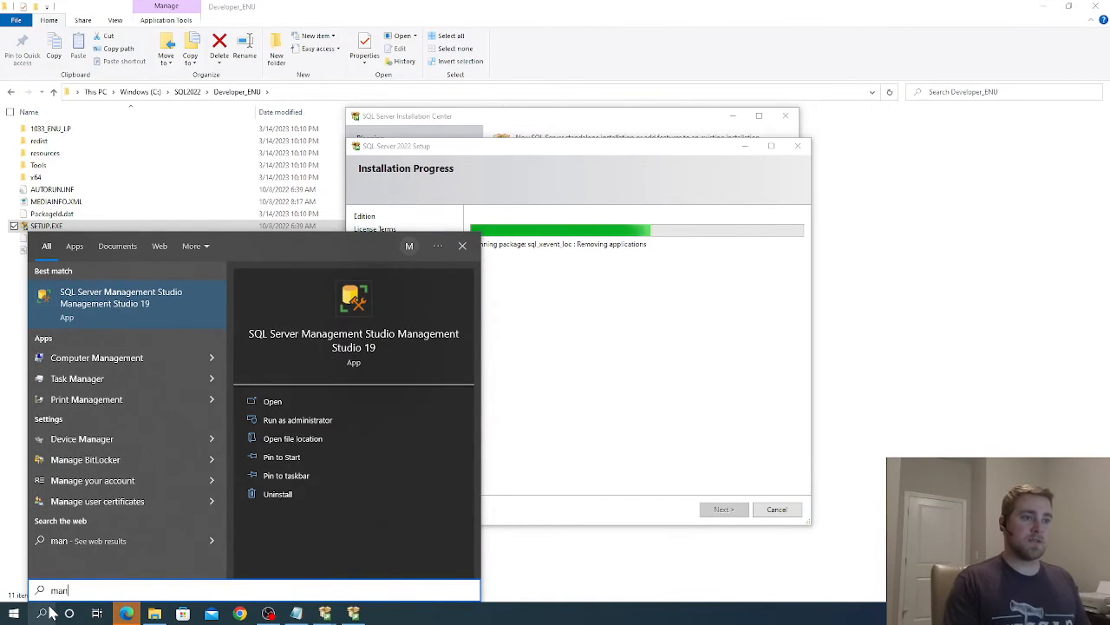
click(203, 303)
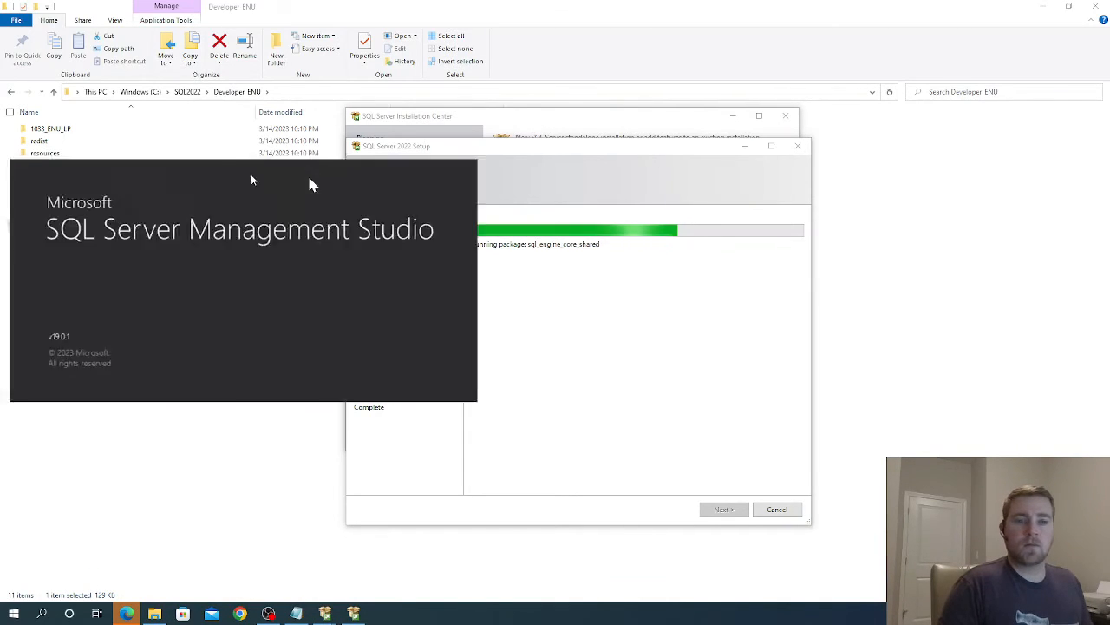
drag(588, 193, 590, 251)
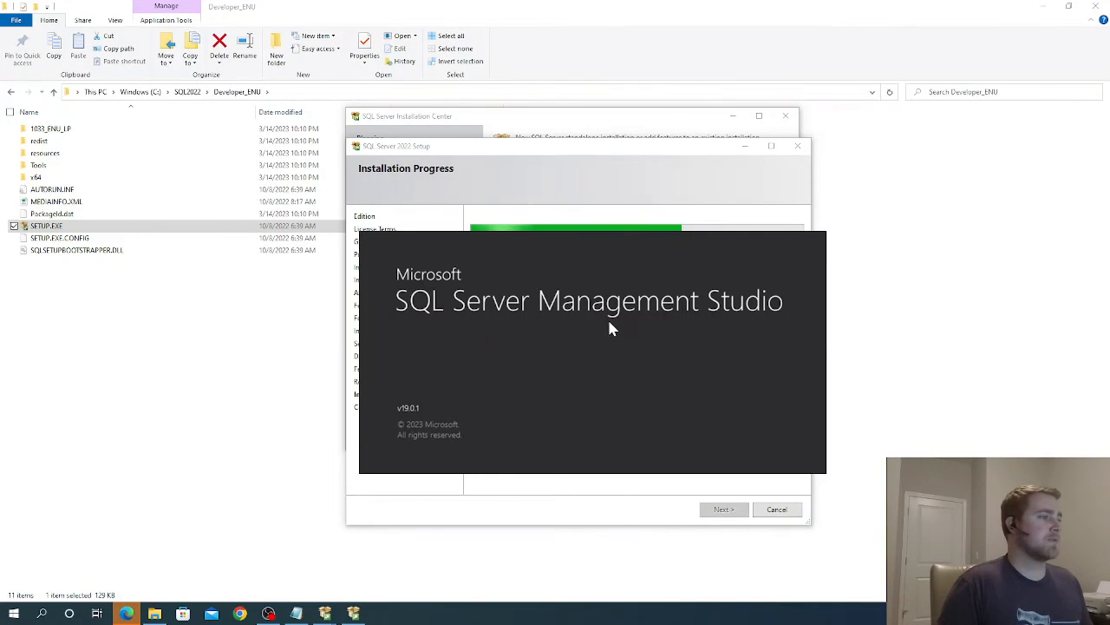
drag(543, 255, 547, 317)
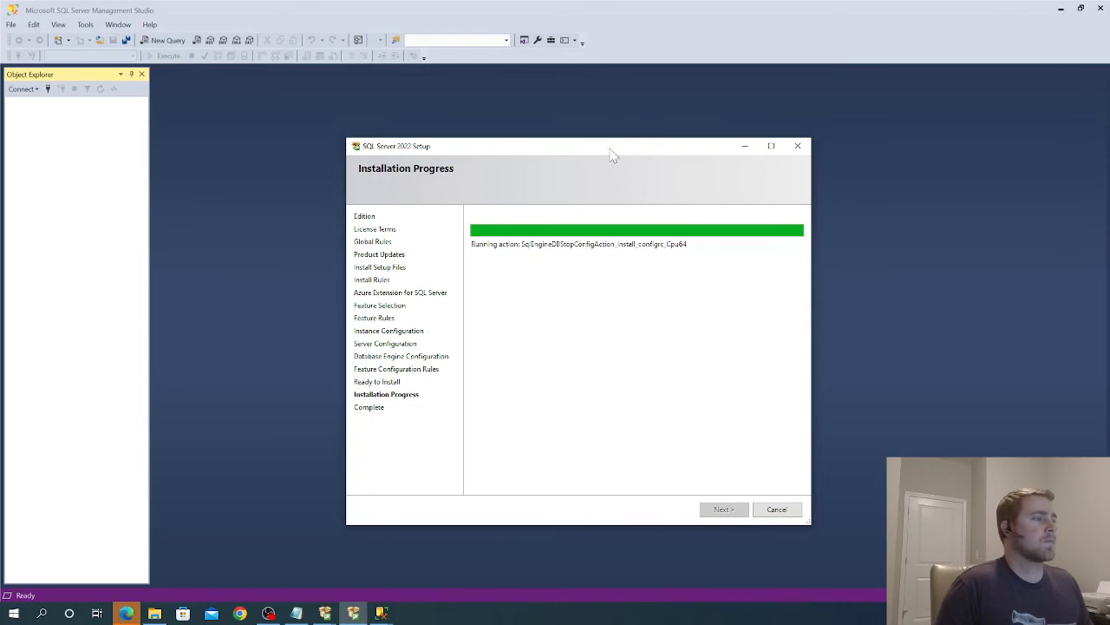
mouse_move(604, 148)
mouse_down()
mouse_move(649, 141)
mouse_move(598, 139)
mouse_up()
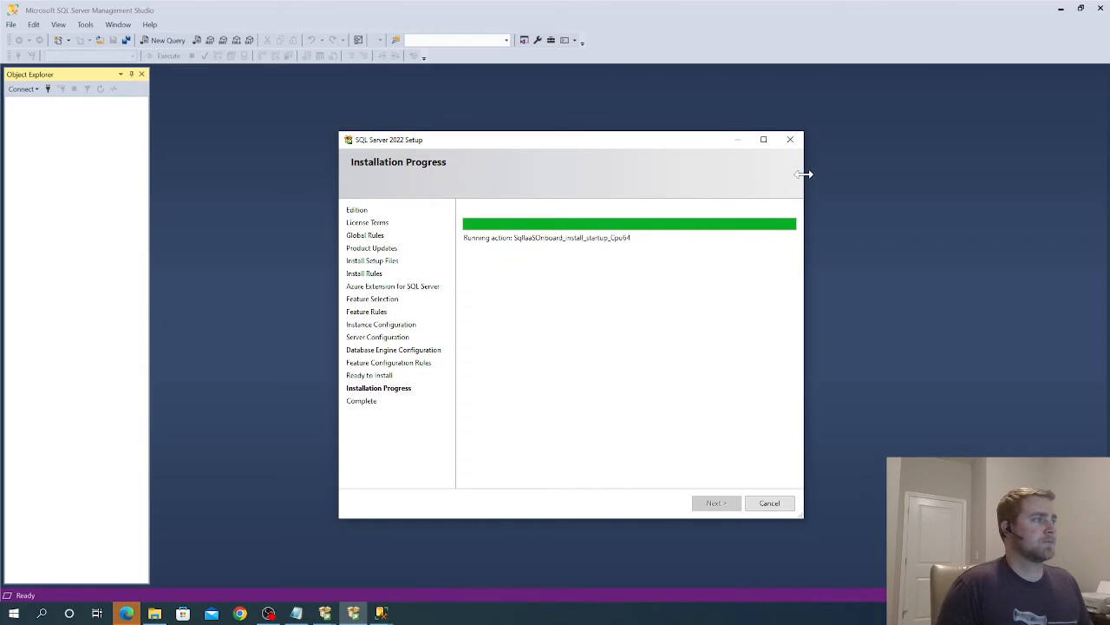
Acknowledge the computer restart notice and close the completed SQL Server 2022 Setup wizard.
drag(805, 174, 814, 174)
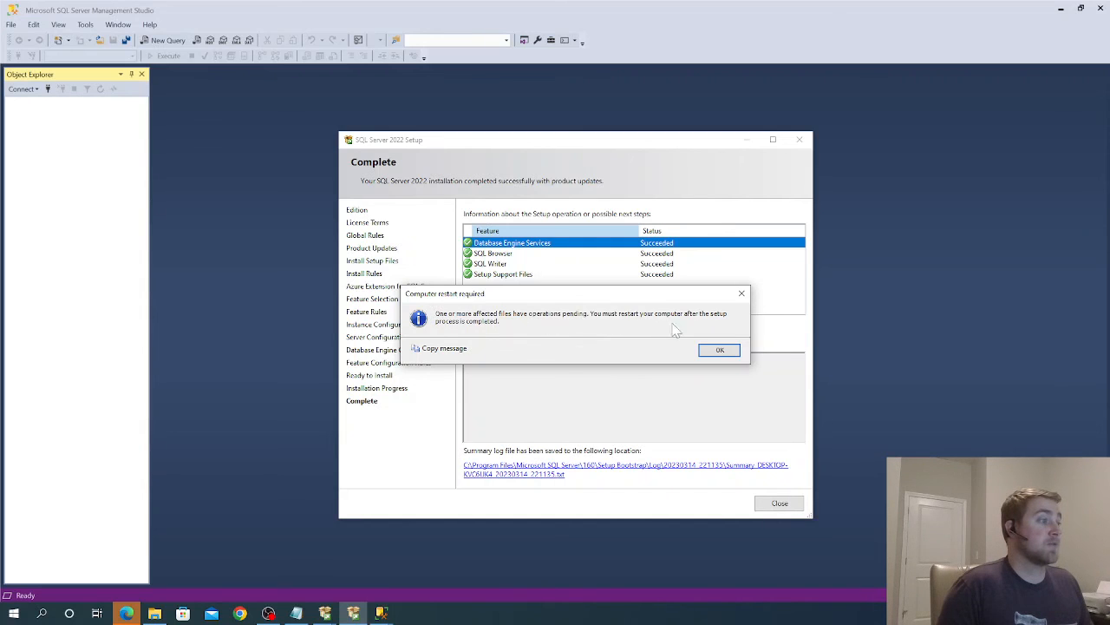
click(725, 355)
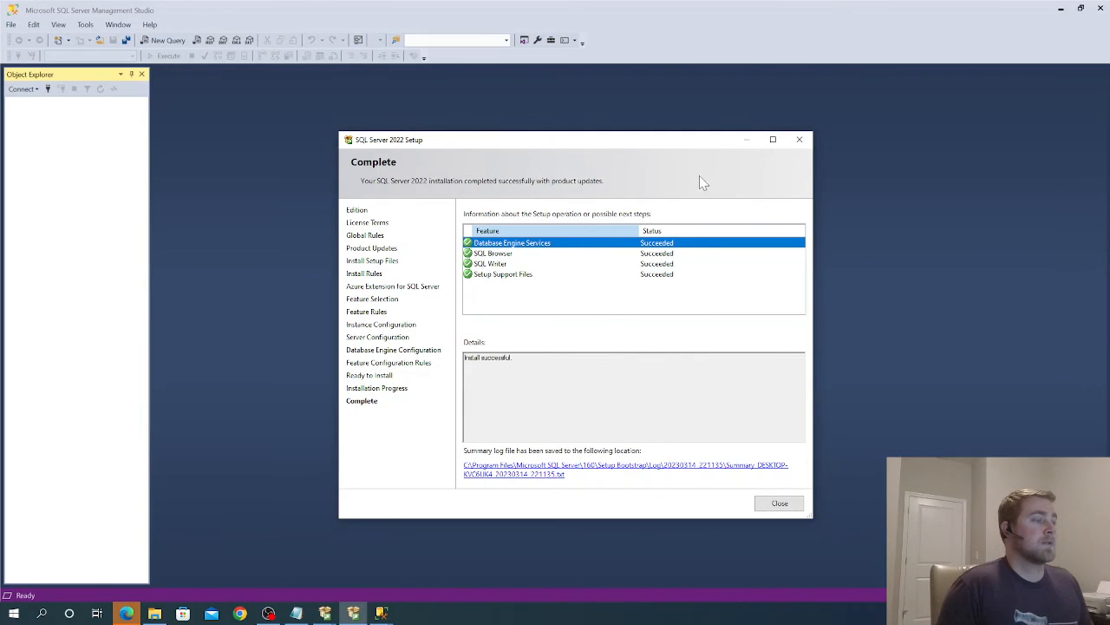
click(802, 145)
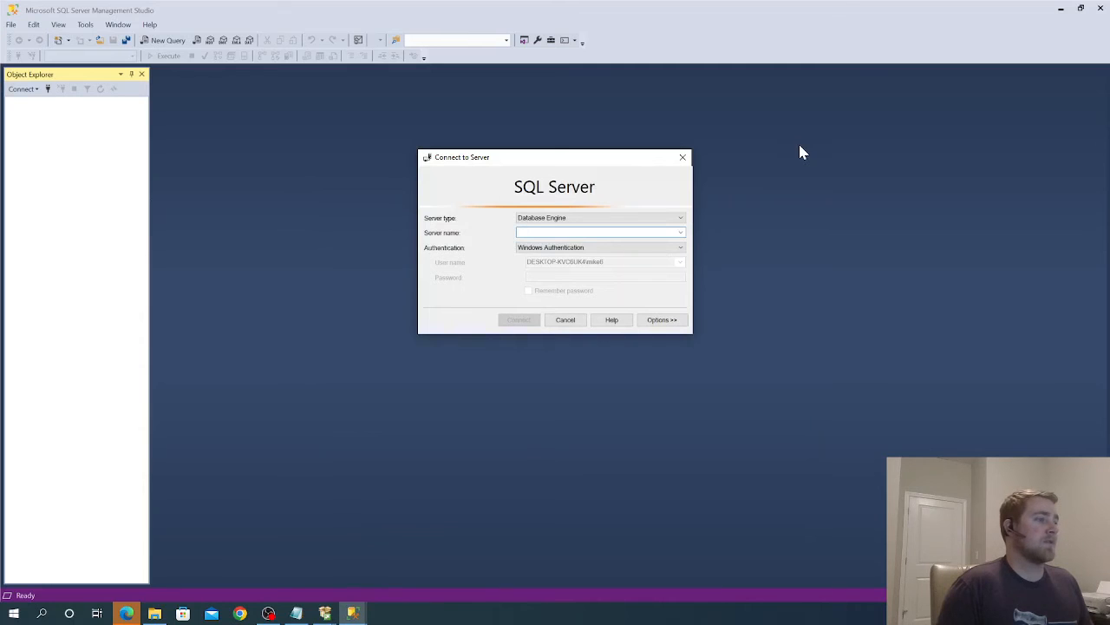
click(566, 320)
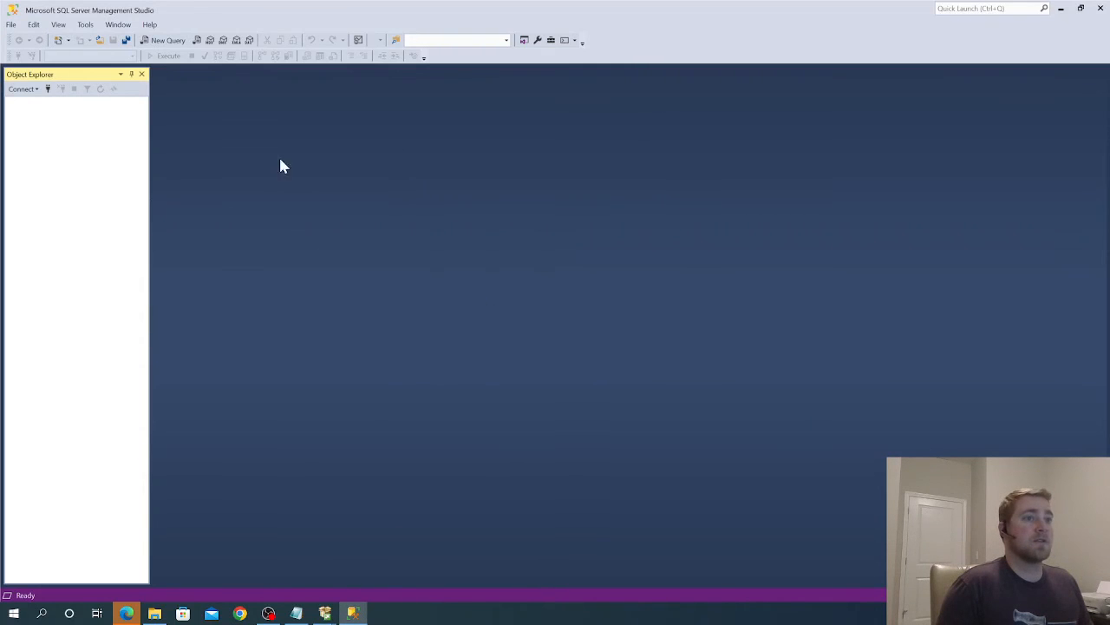
click(49, 90)
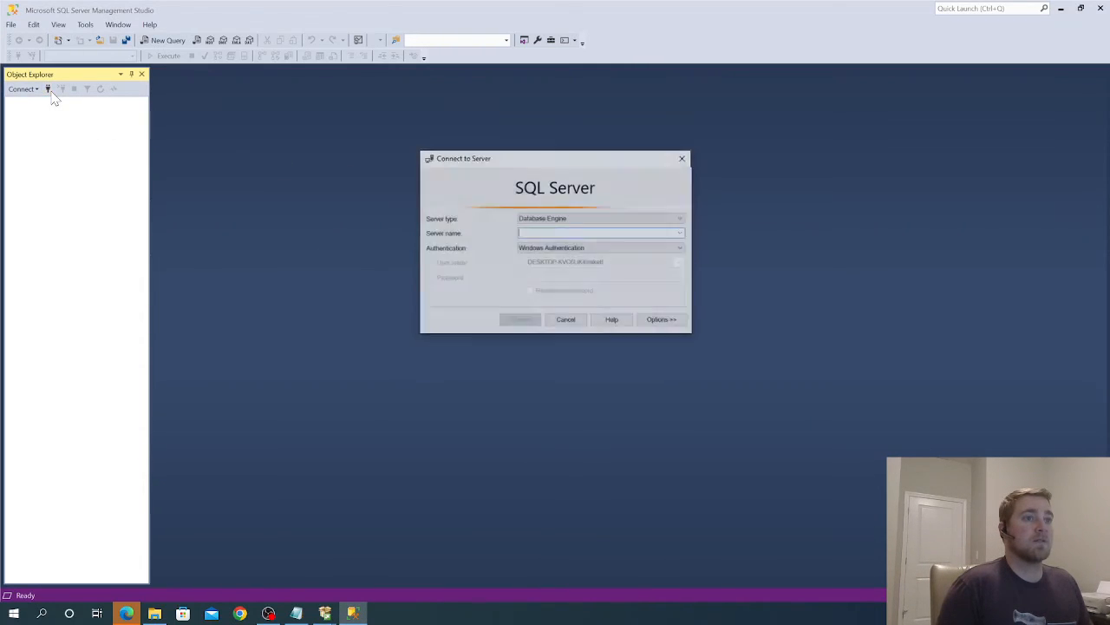
click(680, 232)
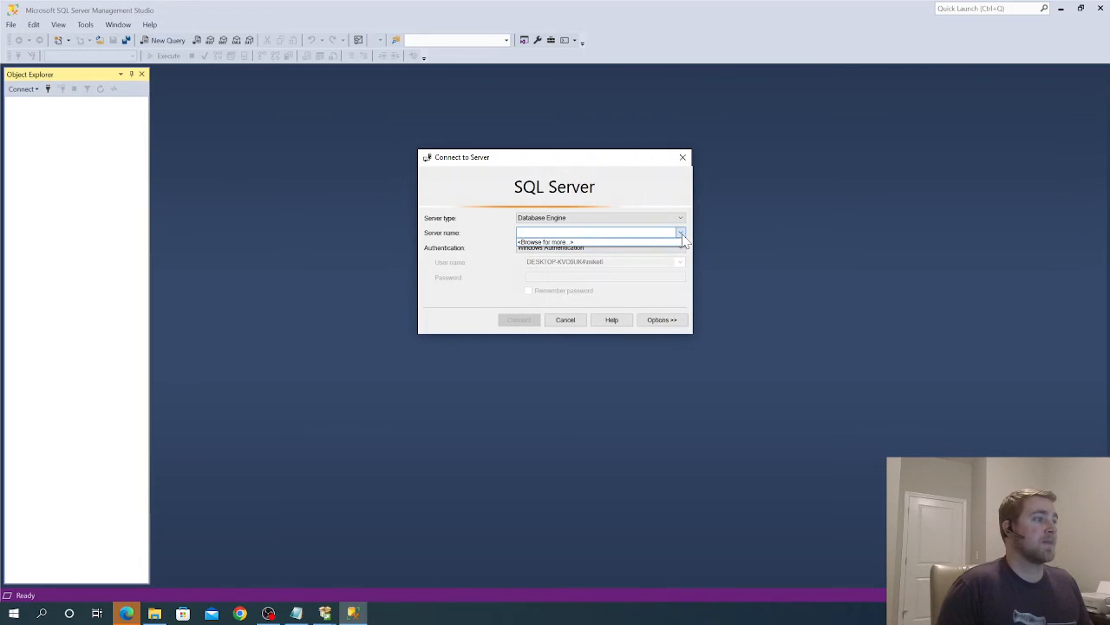
click(644, 242)
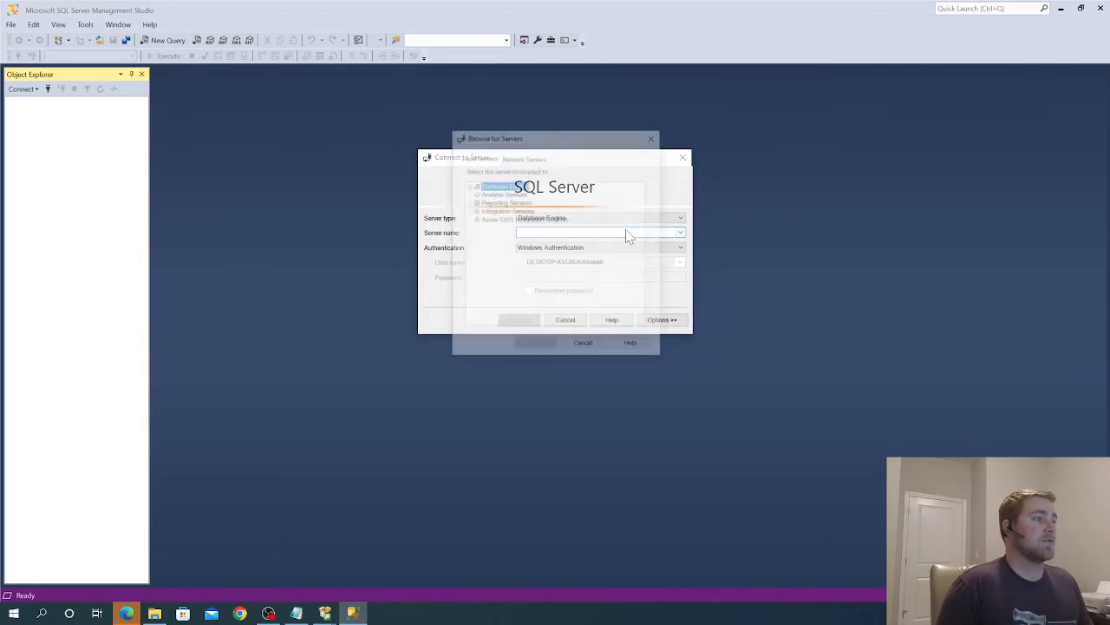
click(653, 137)
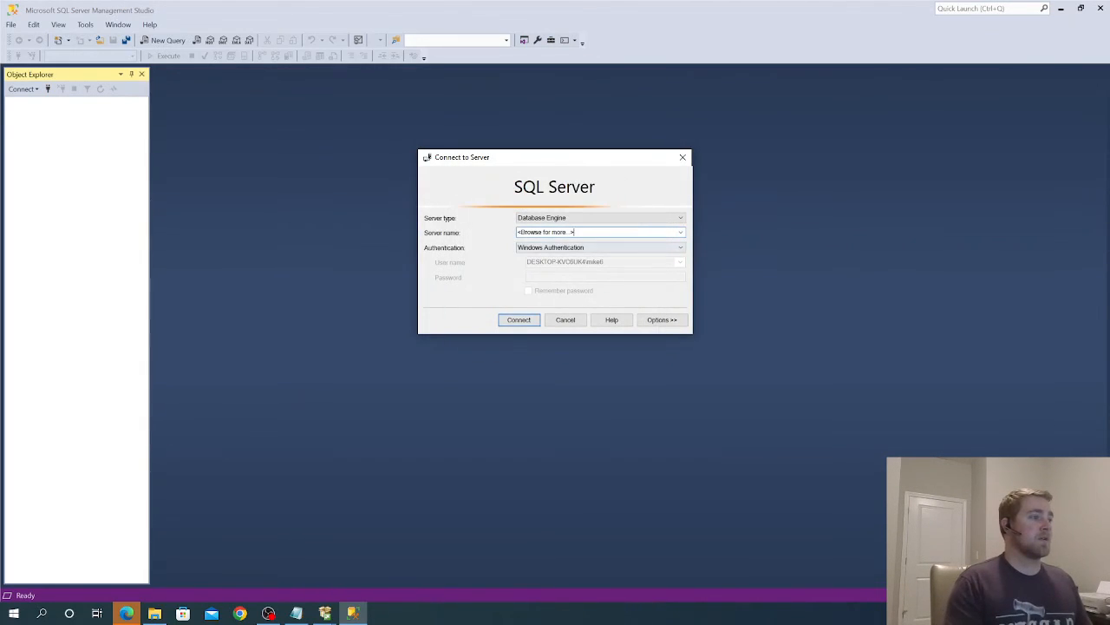
key(BackSpace)
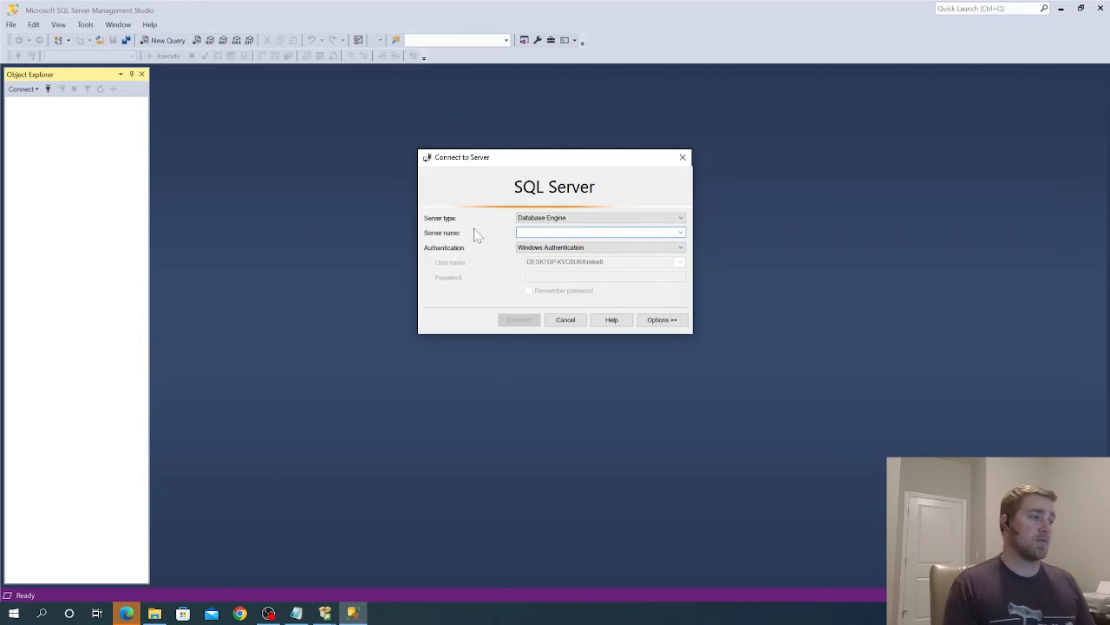
Connect to the localhost Database Engine with Windows Authentication and widen the Object Explorer to fit the server name.
text(()
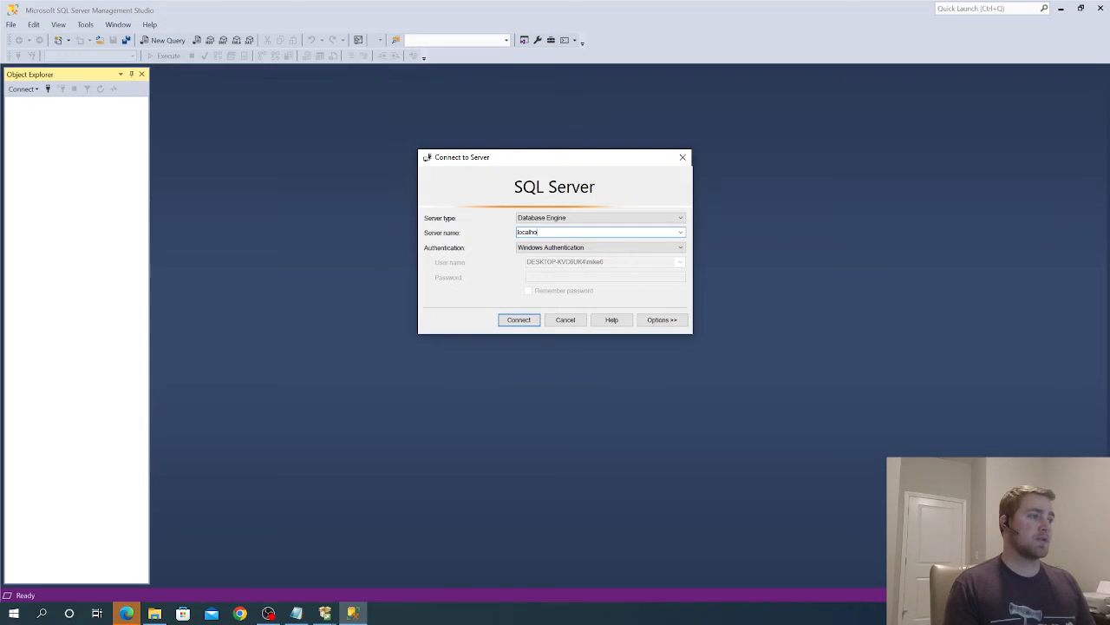
key(Return)
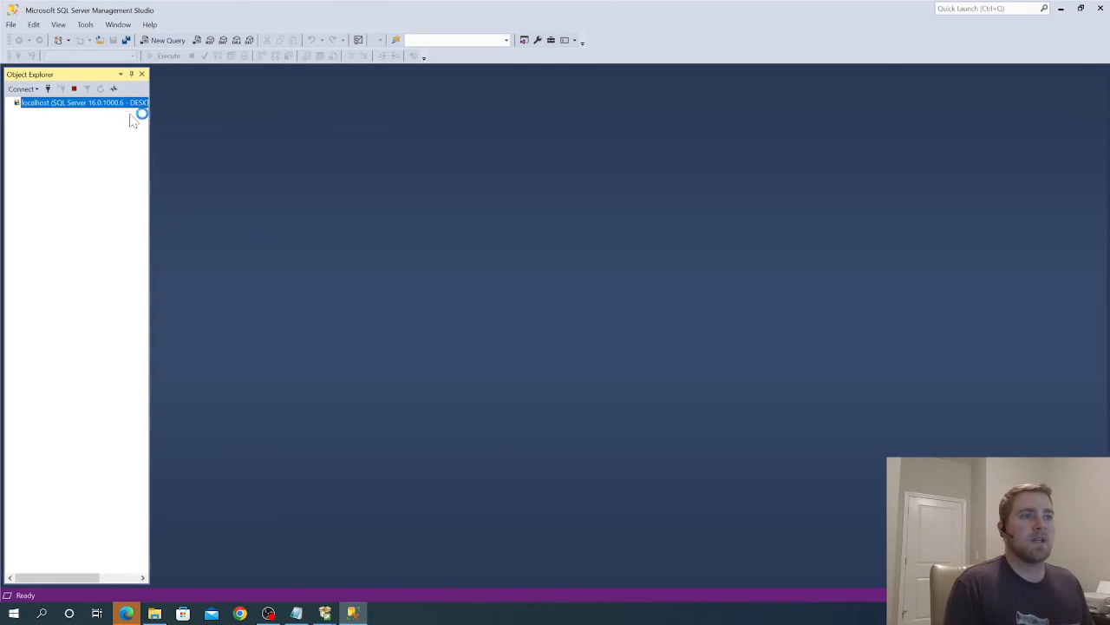
drag(151, 129, 211, 129)
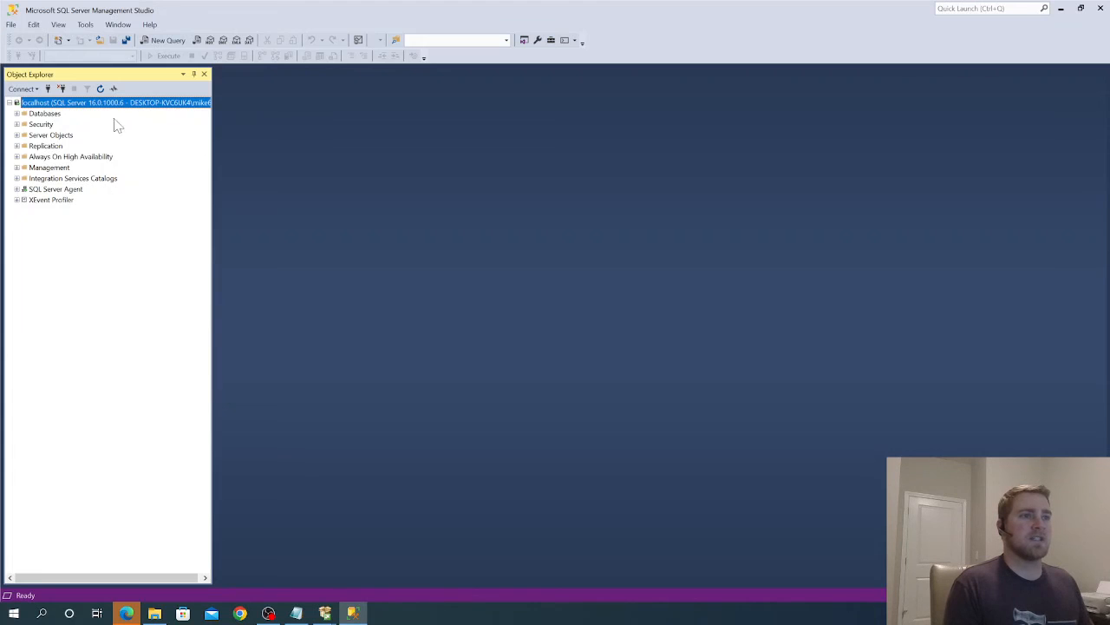
Expand the Databases and SQL Server Agent nodes of the localhost instance to inspect their contents.
click(16, 114)
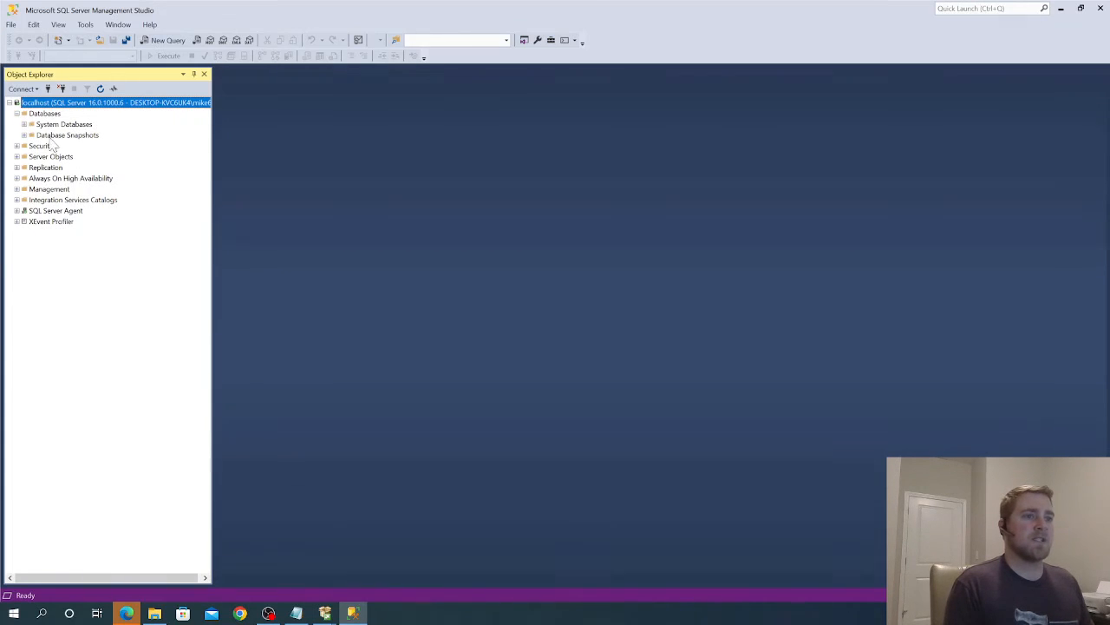
click(17, 211)
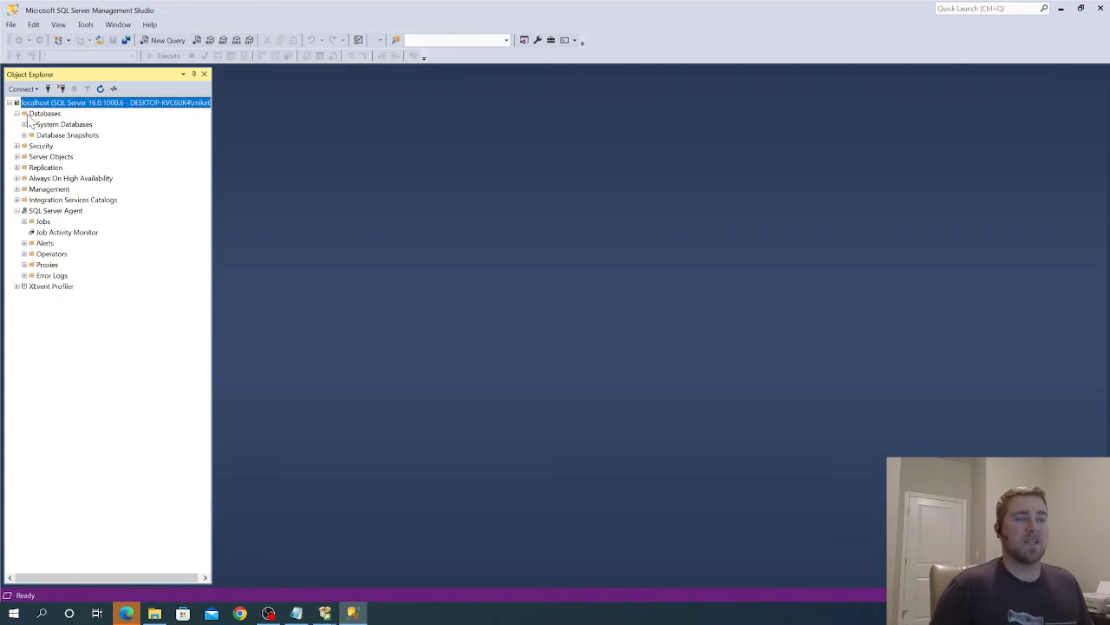
click(17, 115)
click(17, 113)
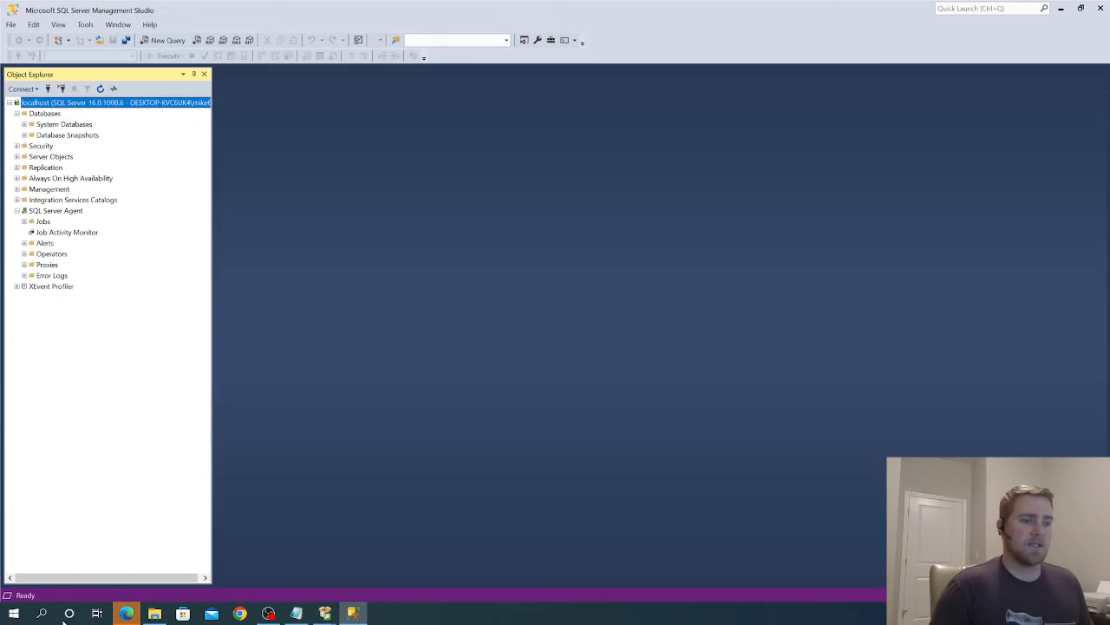
Open SQL Server 2022 Configuration Manager and display SQL Server Services, widening the window and Name column to show full service names.
click(24, 615)
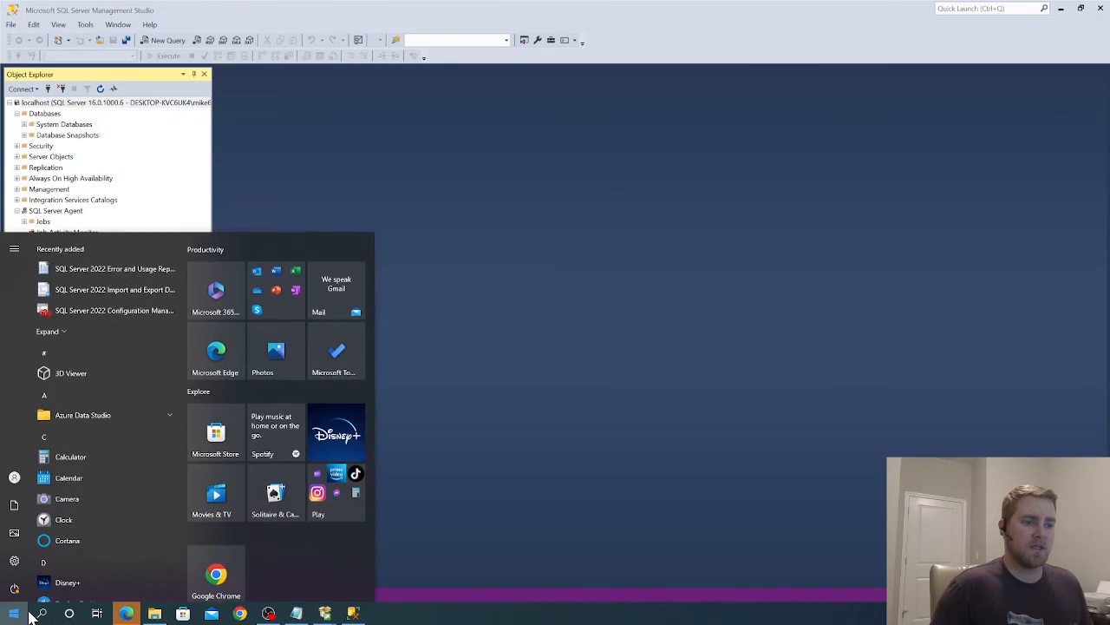
click(112, 312)
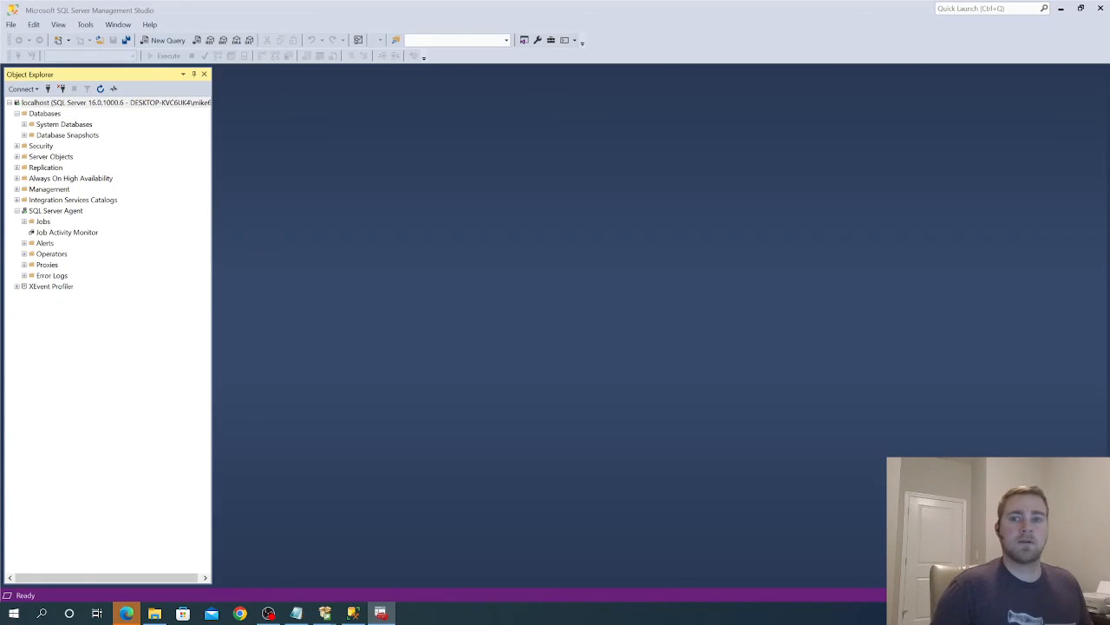
drag(495, 238, 582, 101)
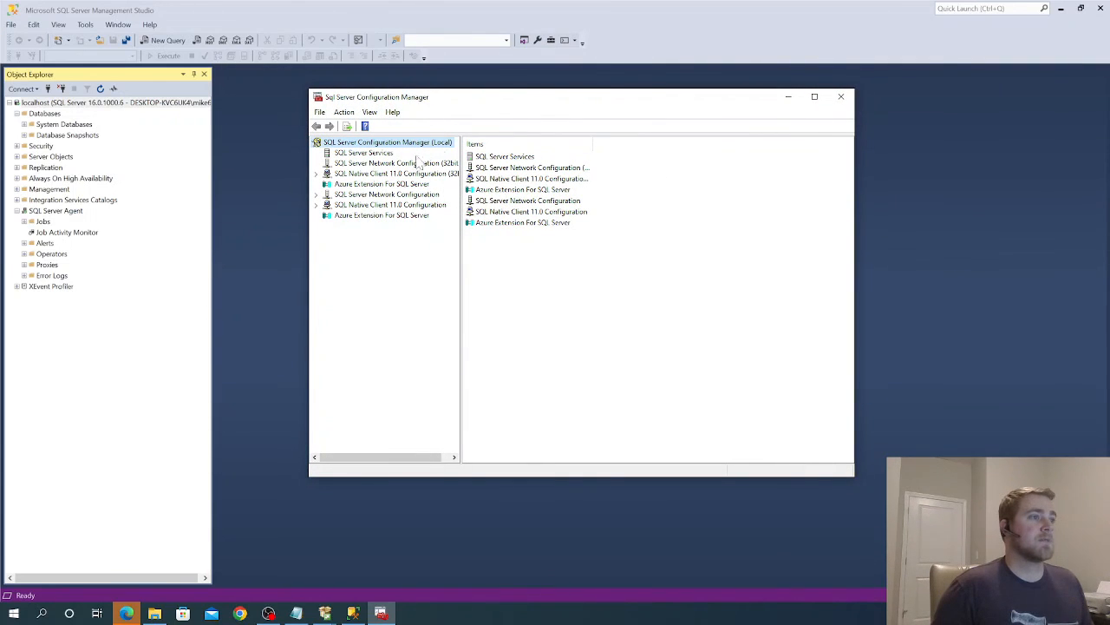
click(364, 154)
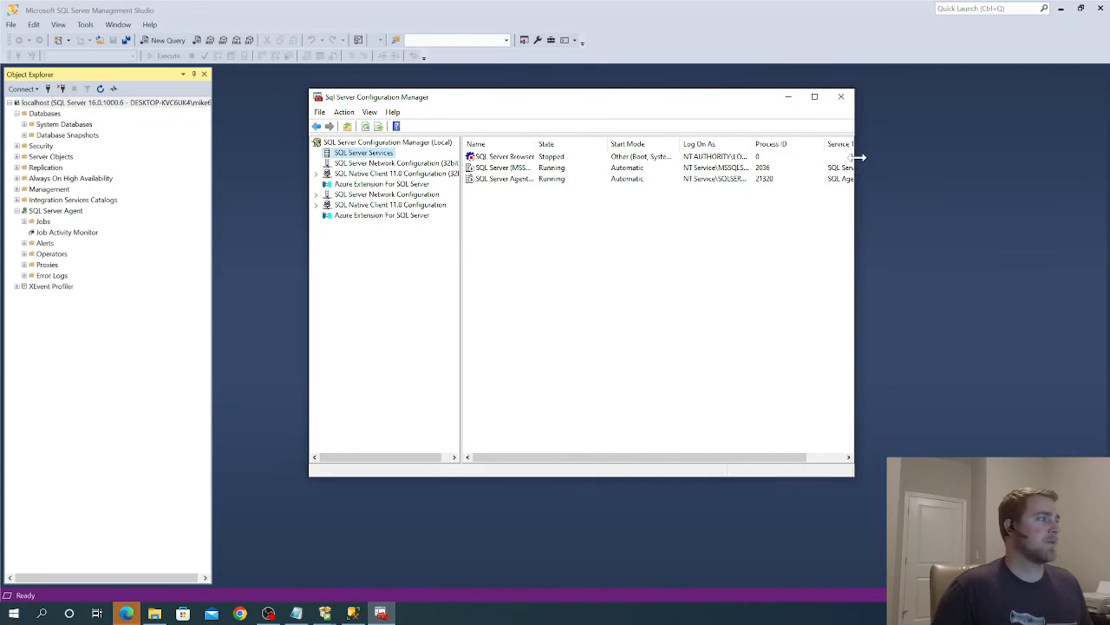
drag(856, 156, 980, 159)
drag(537, 144, 610, 144)
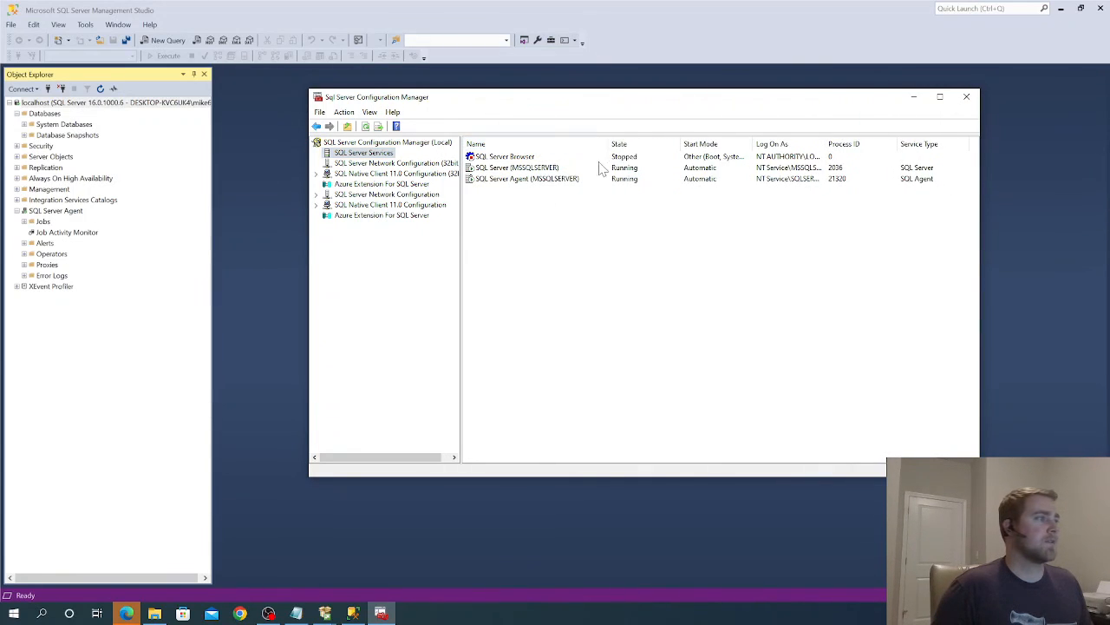
Review the actions available for the SQL Server (MSSQLSERVER) service without applying any.
click(530, 168)
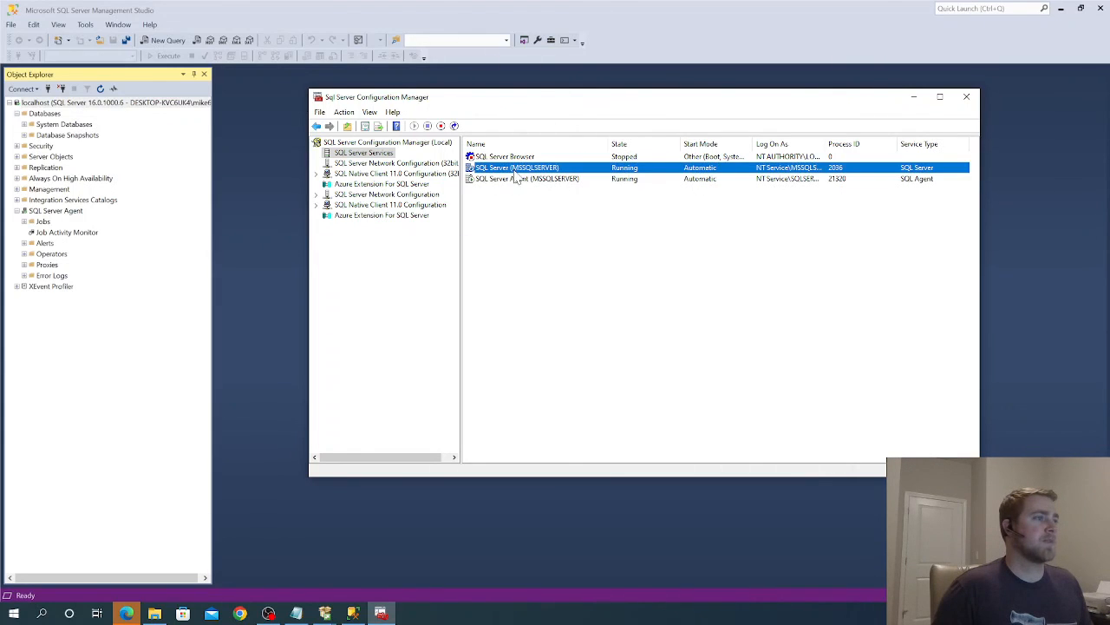
right_click(515, 168)
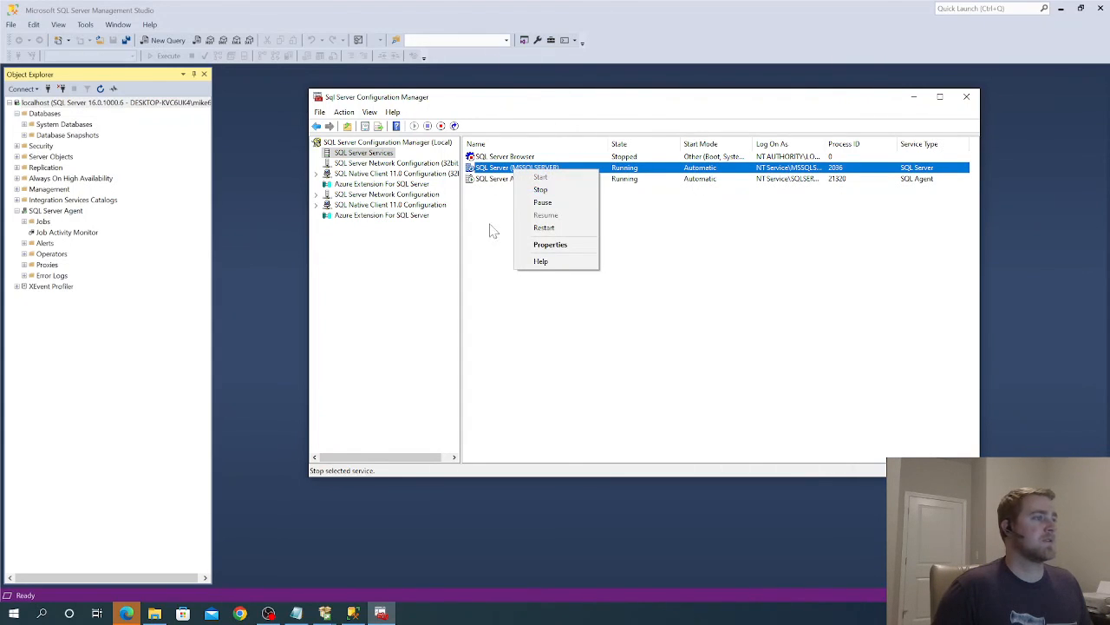
click(495, 231)
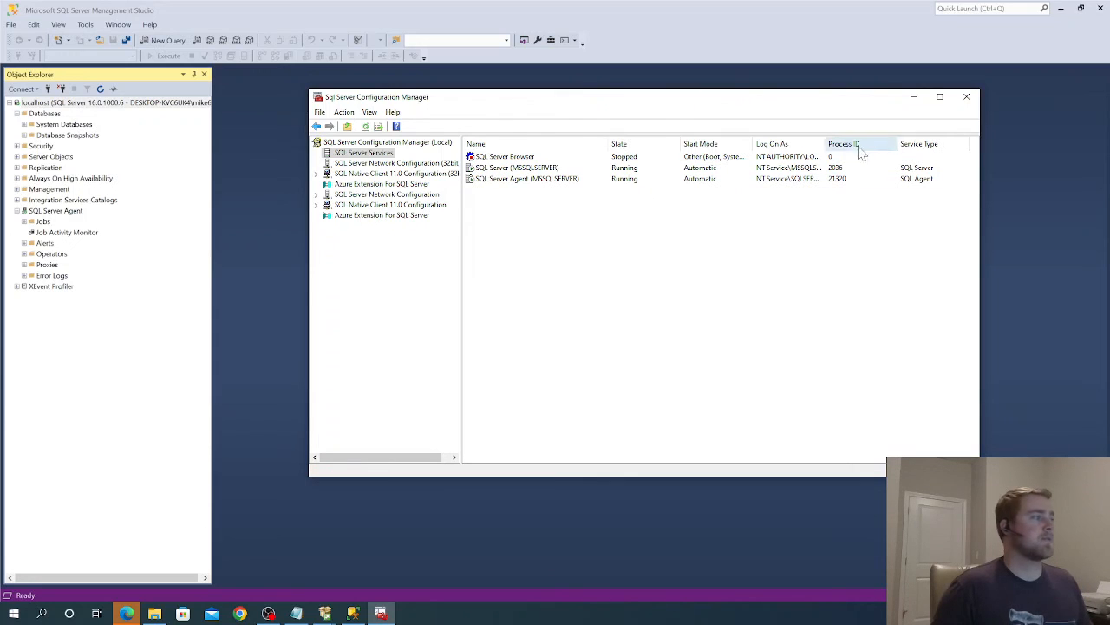